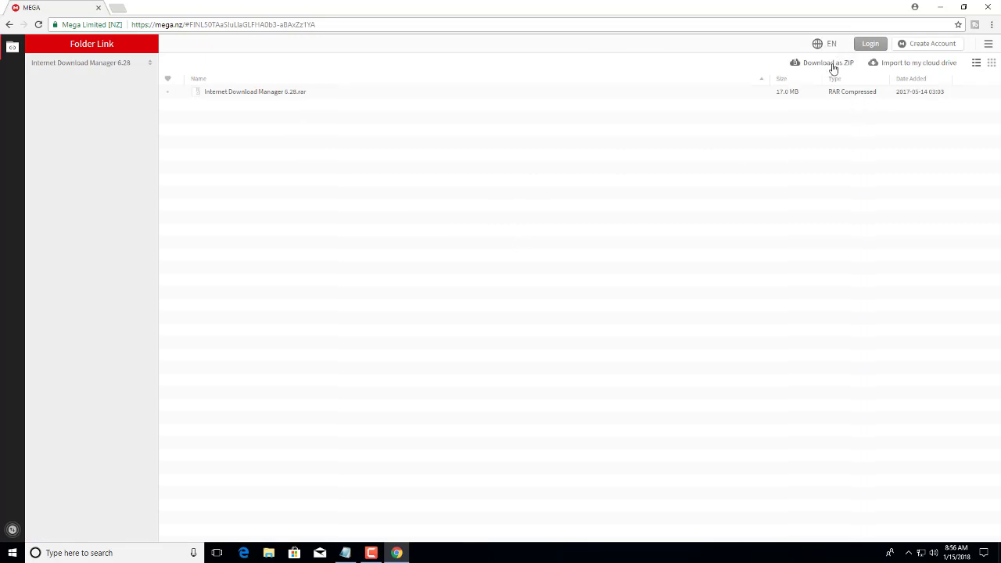
Step: Switch to File Explorer and open the Downloads folder
left_click(269, 553)
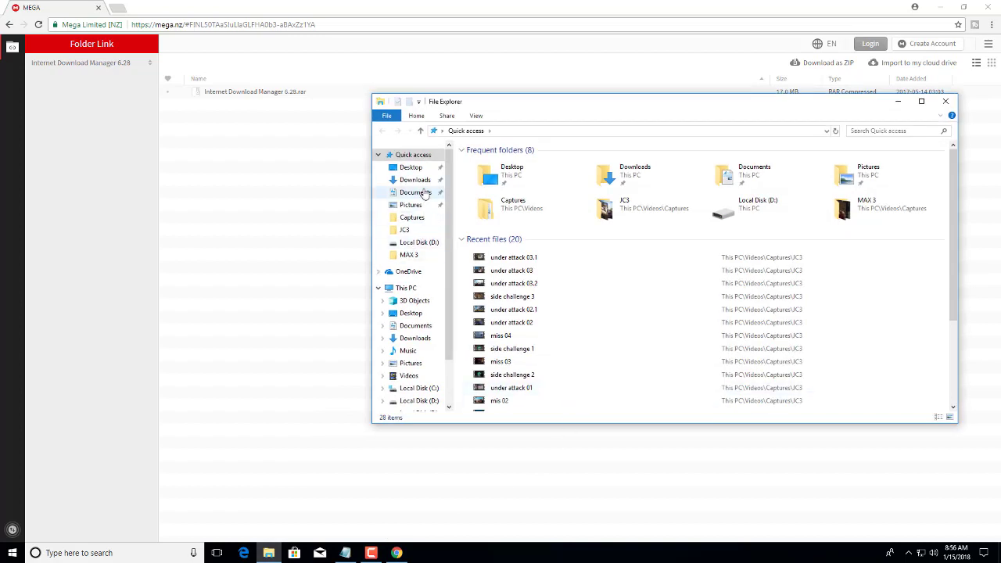
left_click(415, 181)
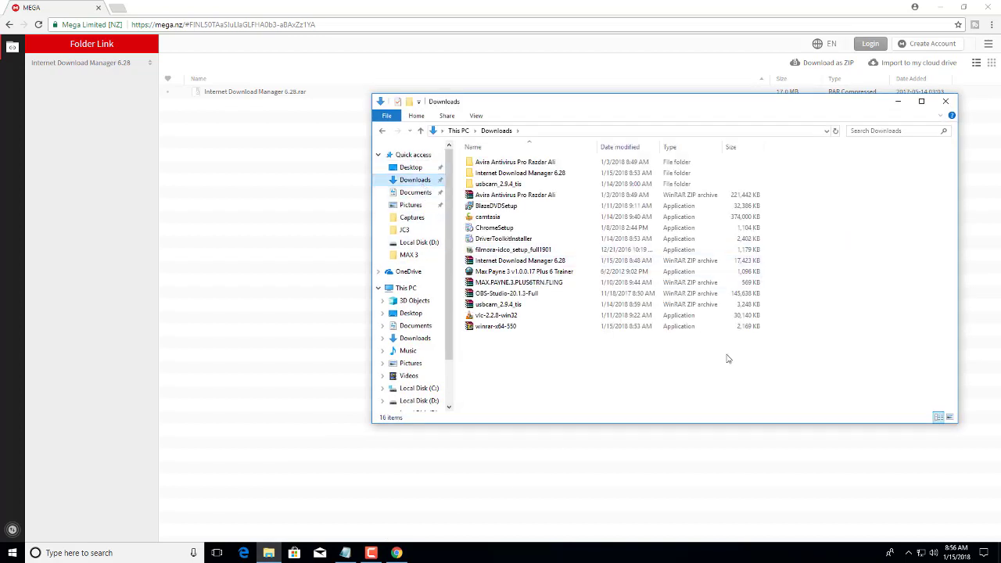
Step: Open Norton Security, look through its main window and Settings for the protection controls, and close it
left_click(907, 554)
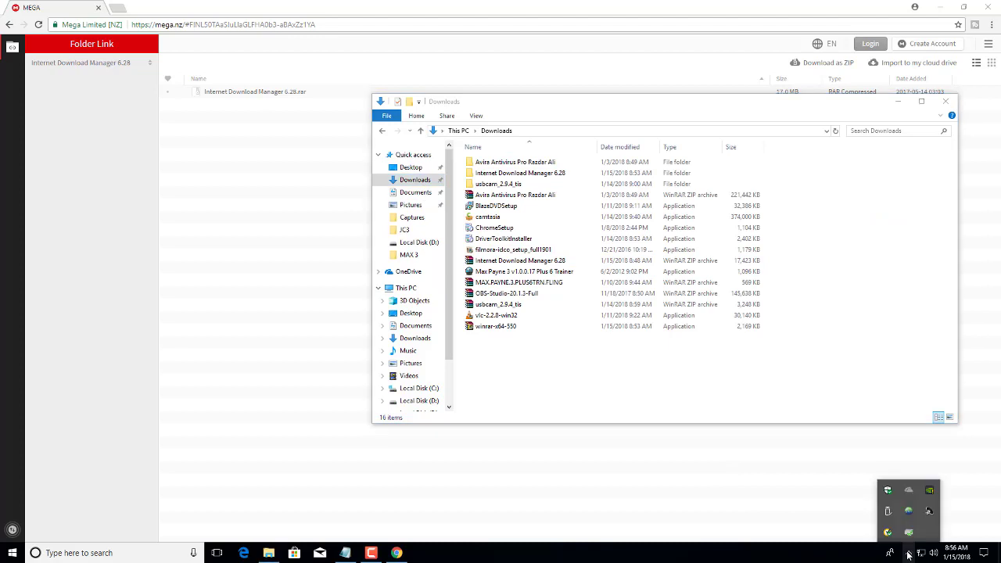
right_click(889, 534)
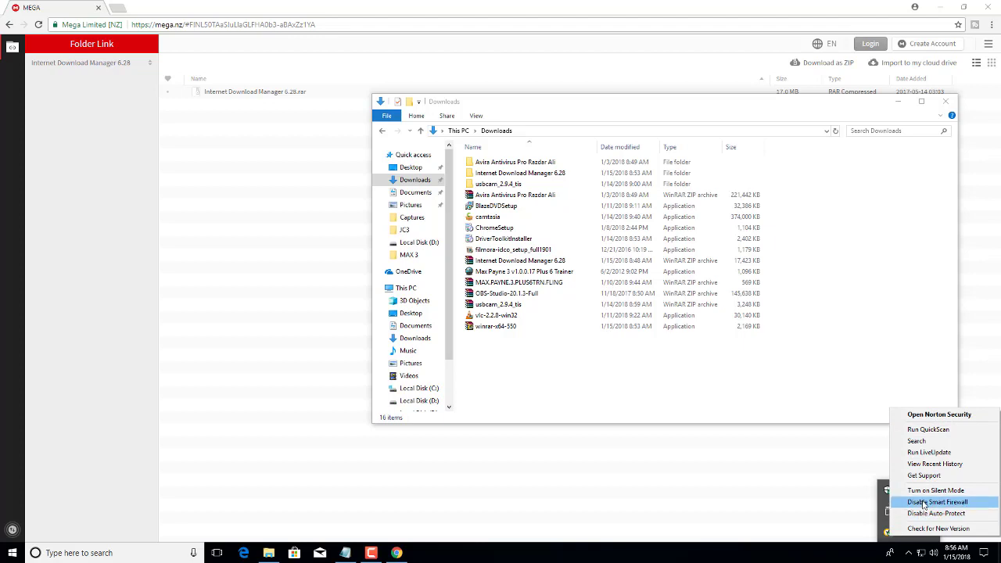
left_click(930, 417)
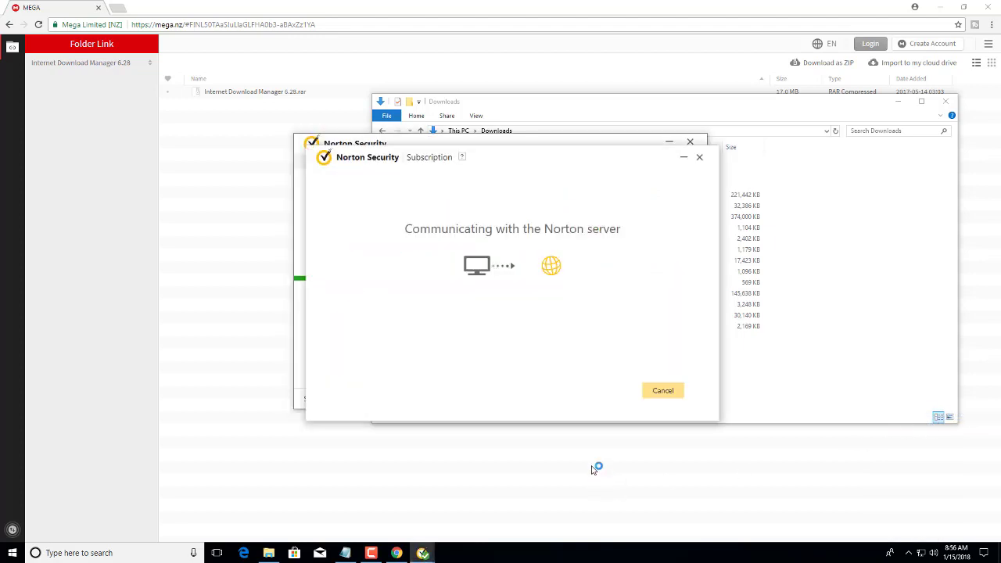
left_click(700, 157)
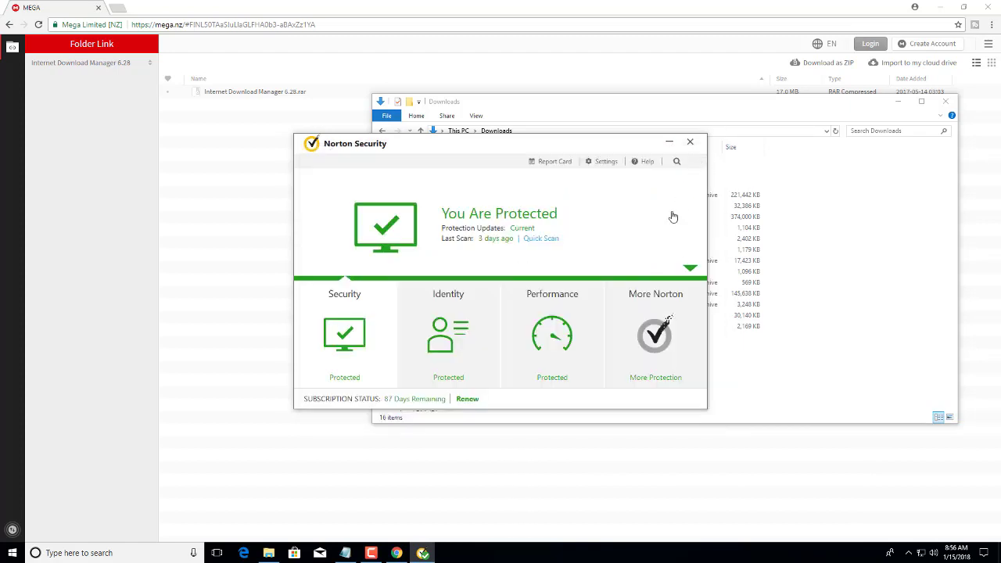
left_click(690, 271)
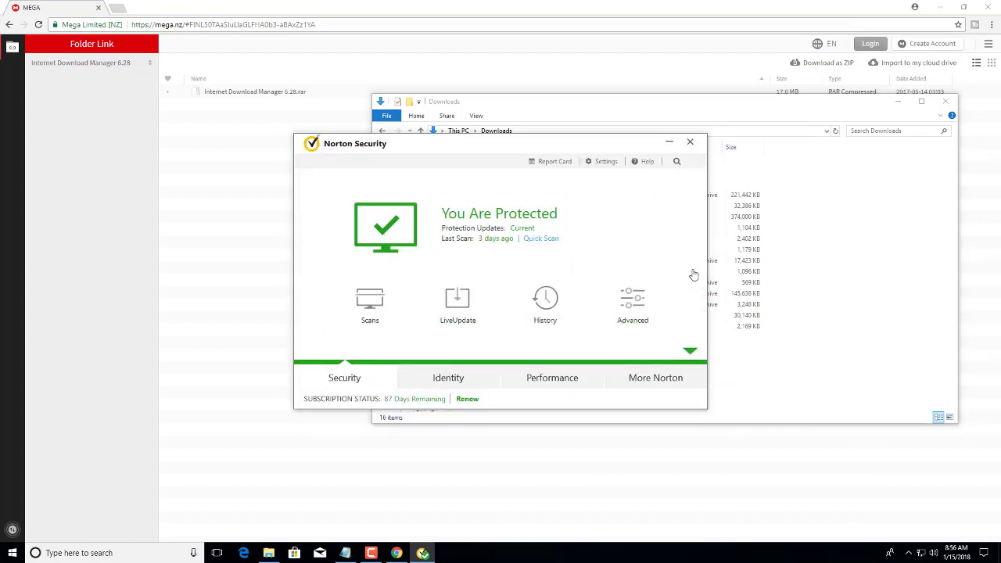
left_click(689, 356)
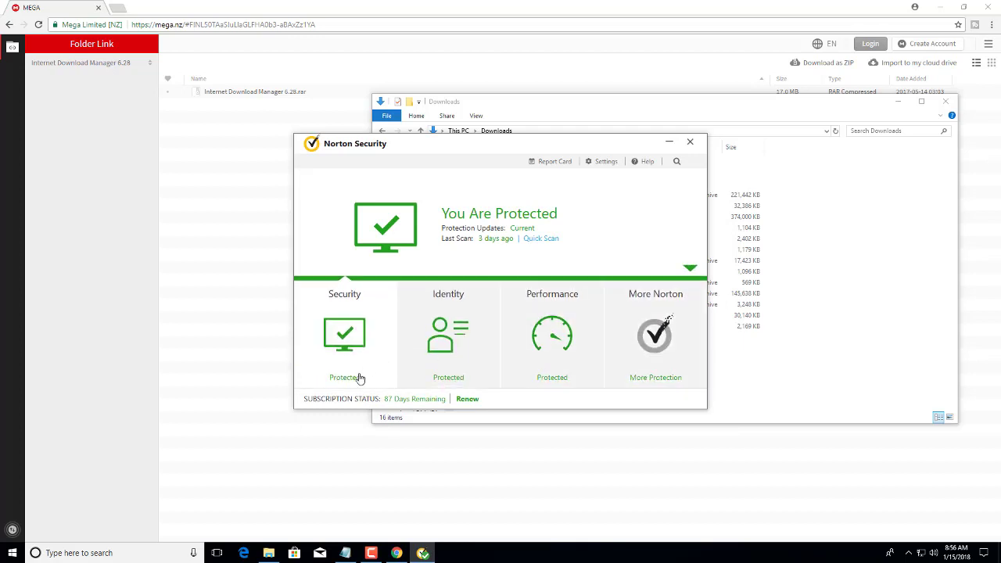
left_click(689, 357)
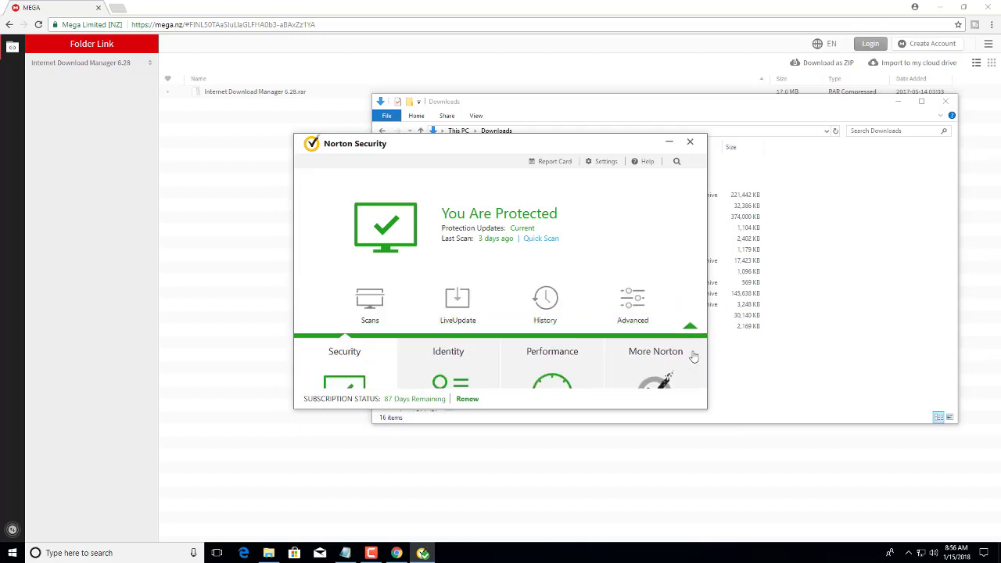
left_click(607, 162)
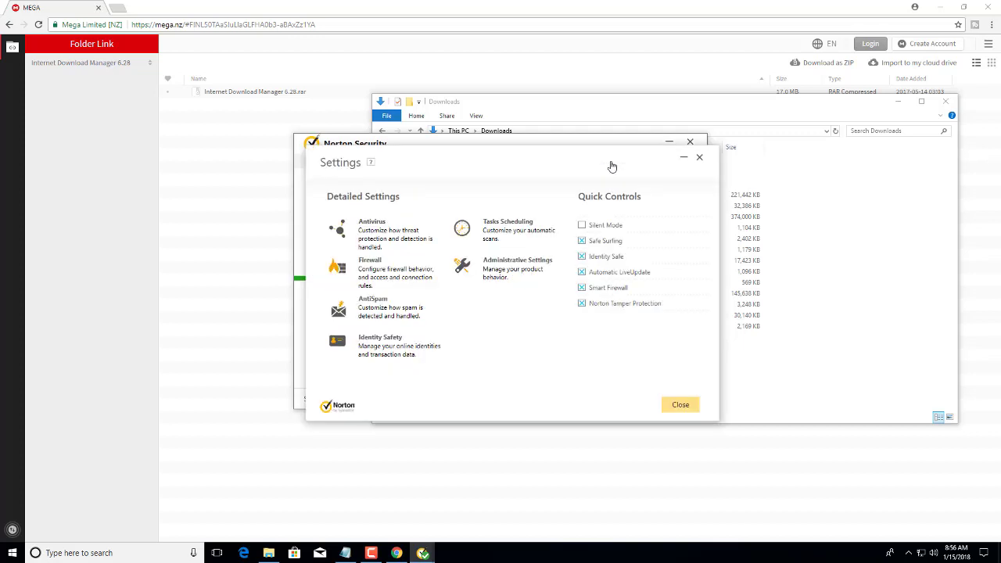
left_click(701, 159)
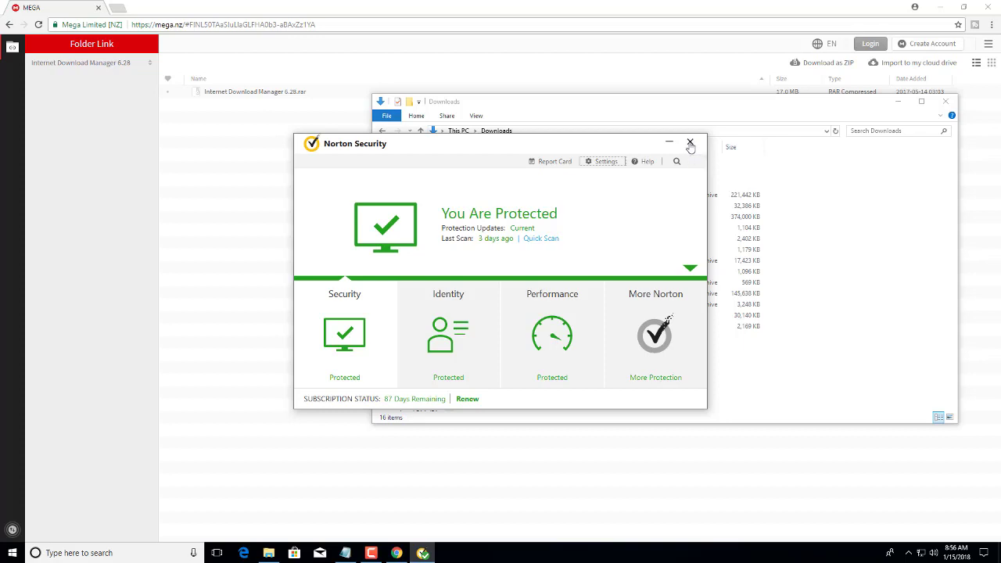
left_click(690, 144)
Step: Disable Norton Auto-Protect for a duration of 15 minutes
left_click(908, 553)
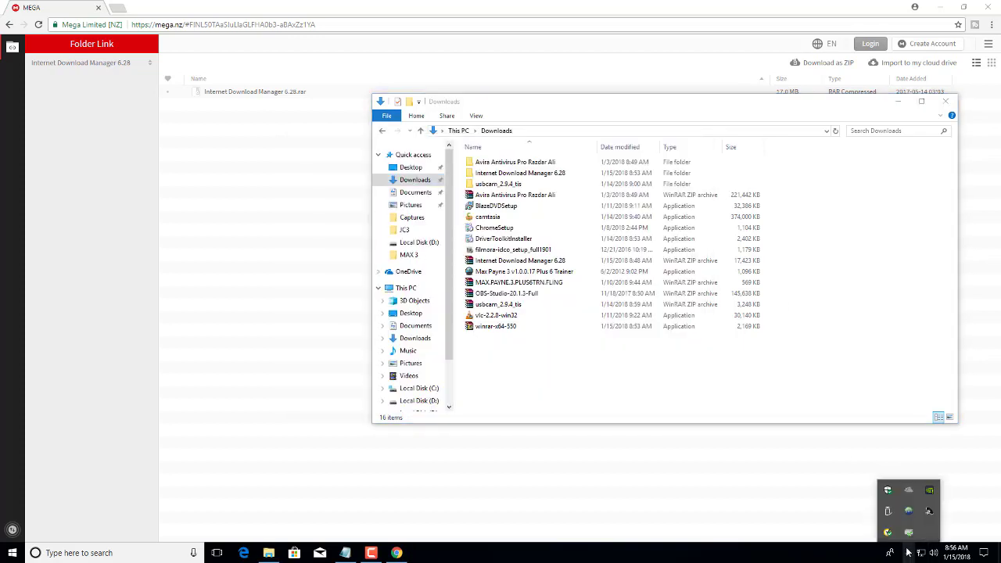
right_click(887, 532)
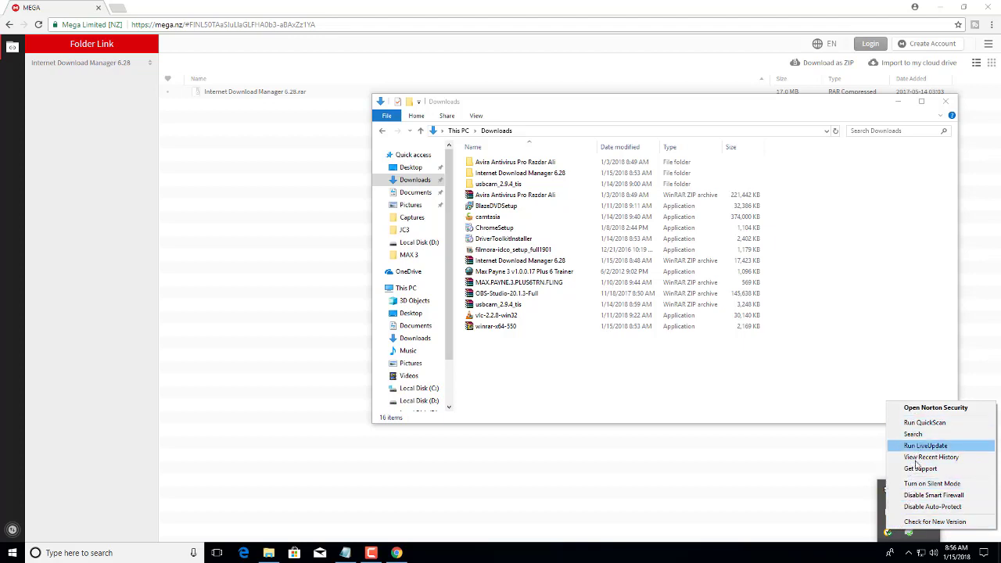
left_click(924, 508)
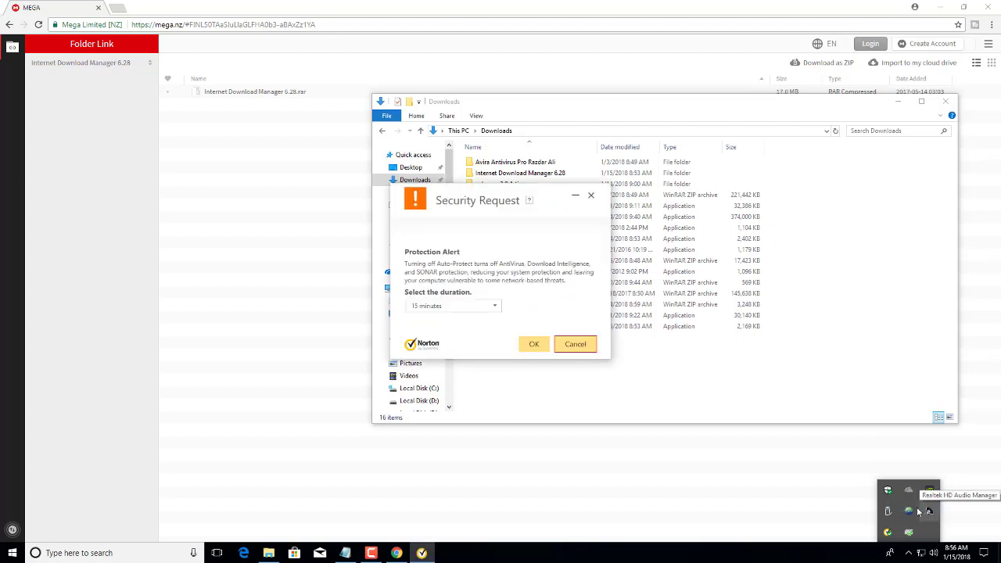
left_click(533, 345)
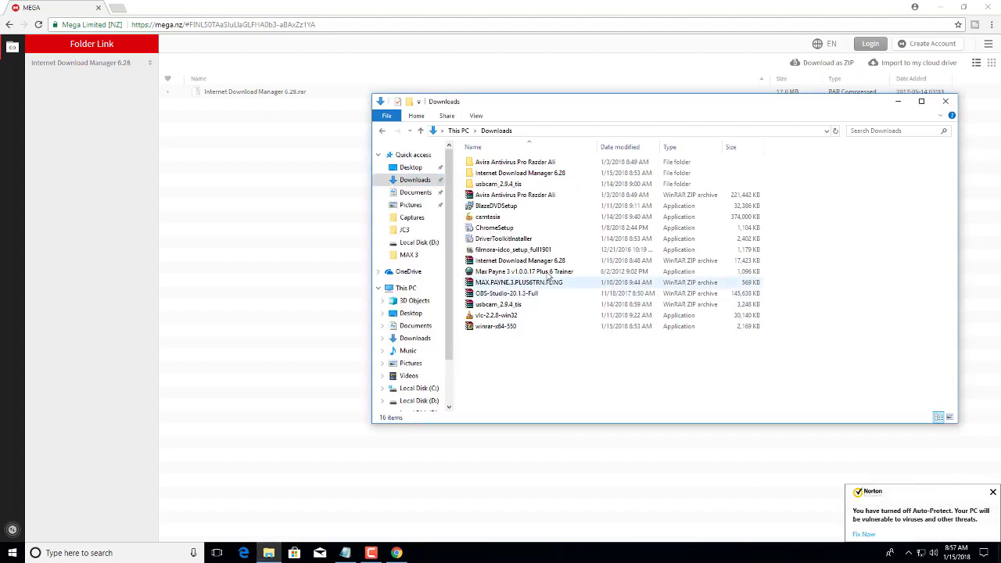
Step: Delete the existing Internet Download Manager 6.28 folder and extract the Internet Download Manager 6.28 ZIP archive directly into Downloads
left_click(534, 177)
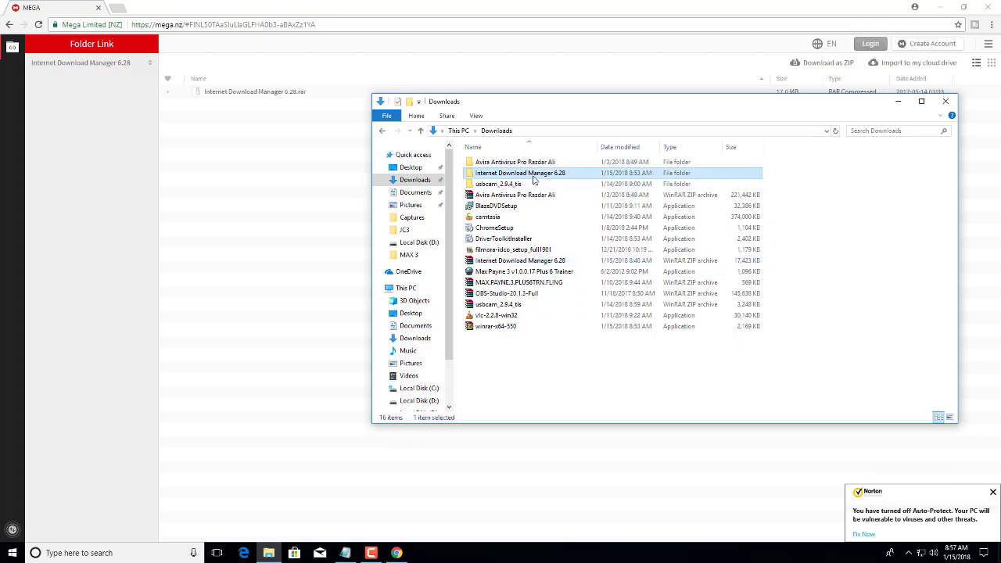
key("Delete")
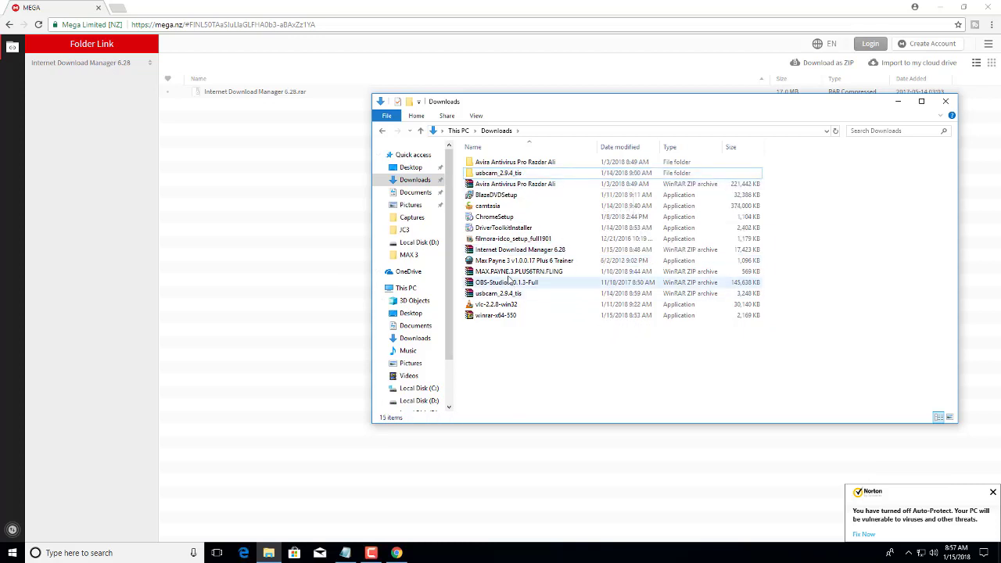
right_click(506, 252)
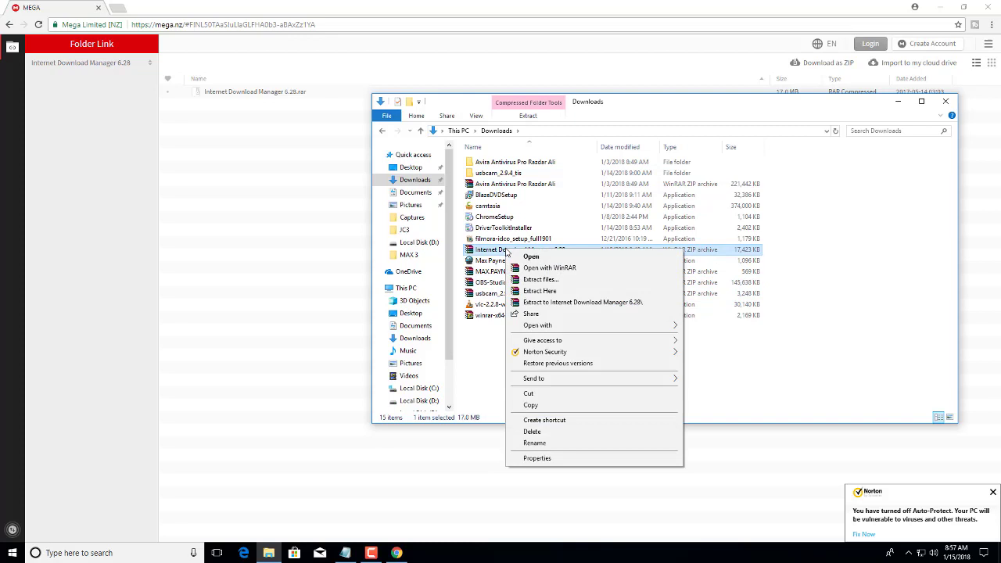
left_click(538, 290)
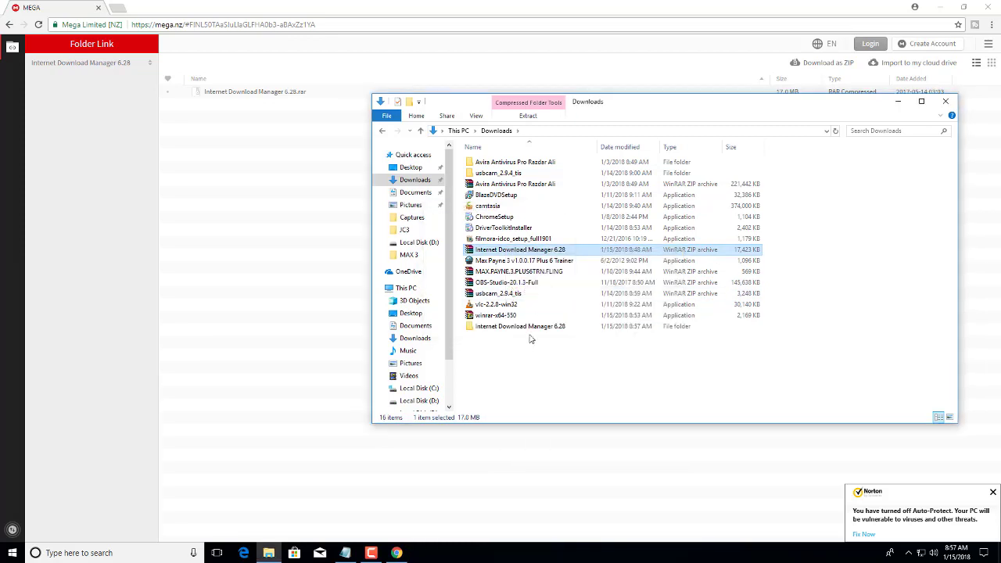
Step: Extract the RAR archive inside the new Internet Download Manager 6.28 folder in place and read the How To Install - Crack text file
double_click(521, 326)
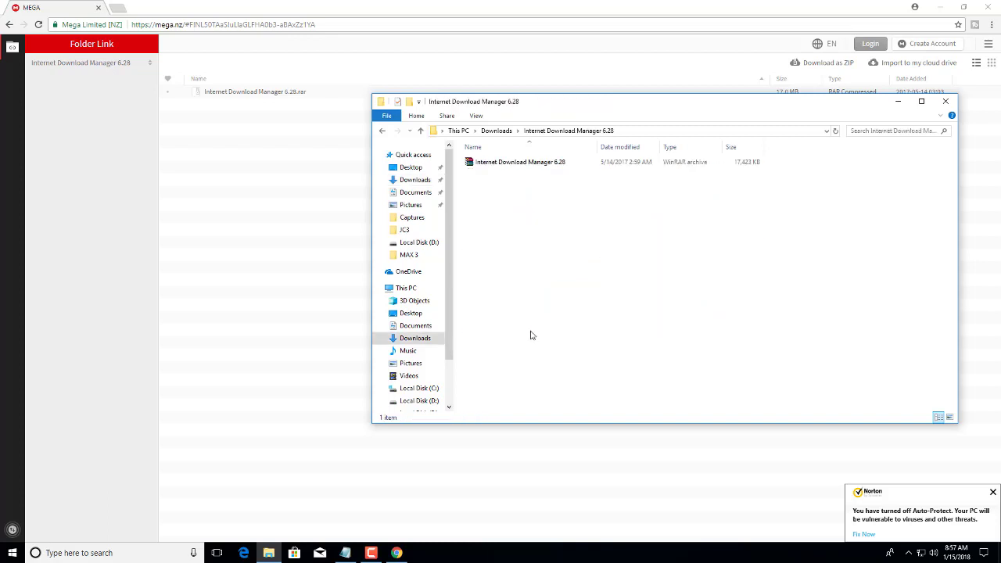
right_click(551, 166)
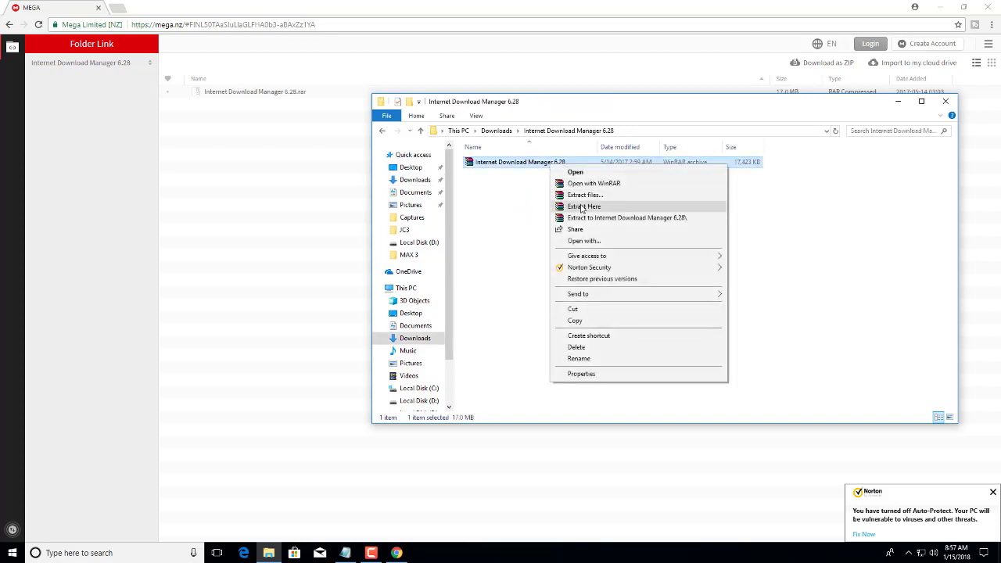
left_click(583, 206)
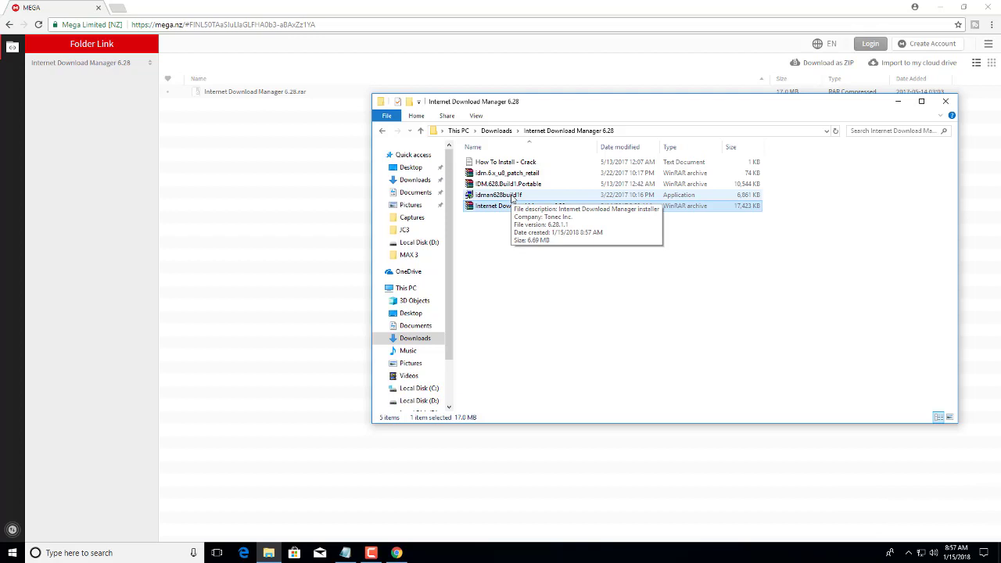
double_click(507, 162)
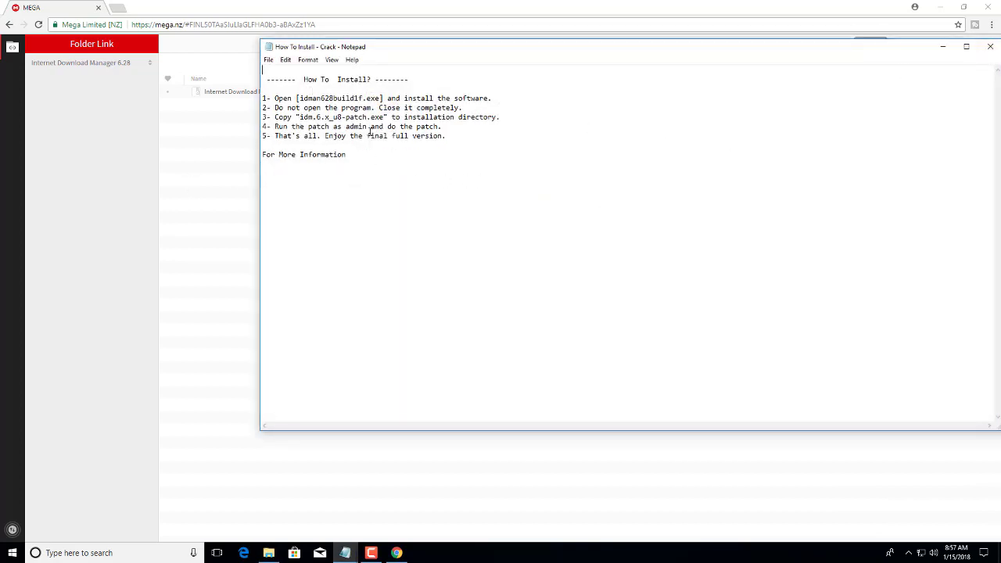
left_click(990, 46)
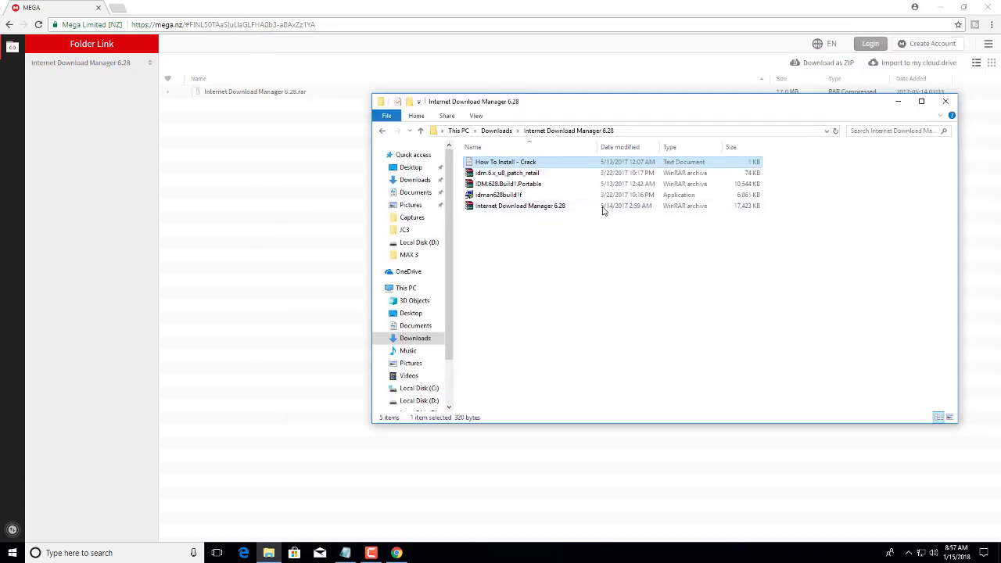
Step: Install Internet Download Manager with idman628build1f, accepting the license agreement and keeping the default destination folder and desktop icon
left_click(497, 196)
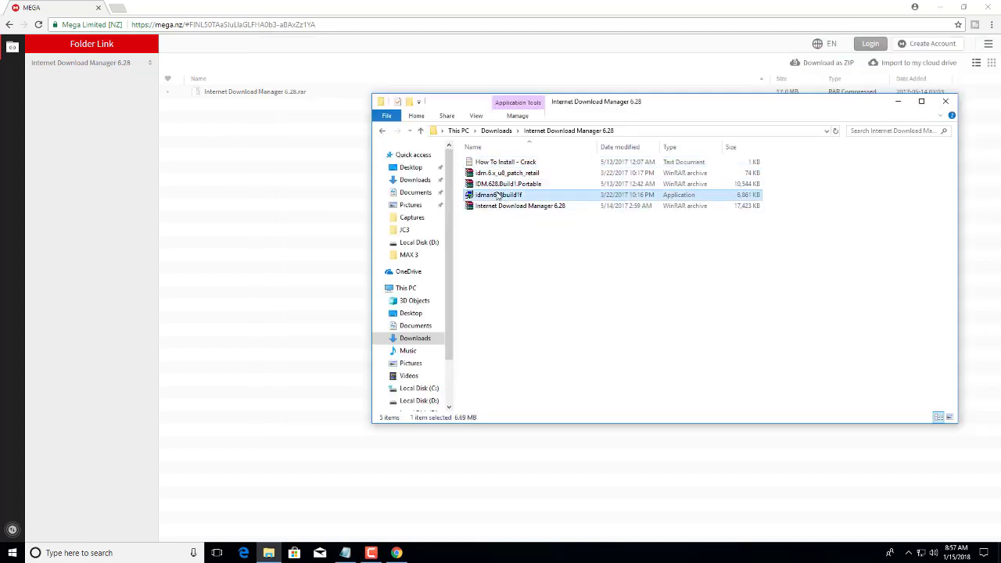
double_click(498, 196)
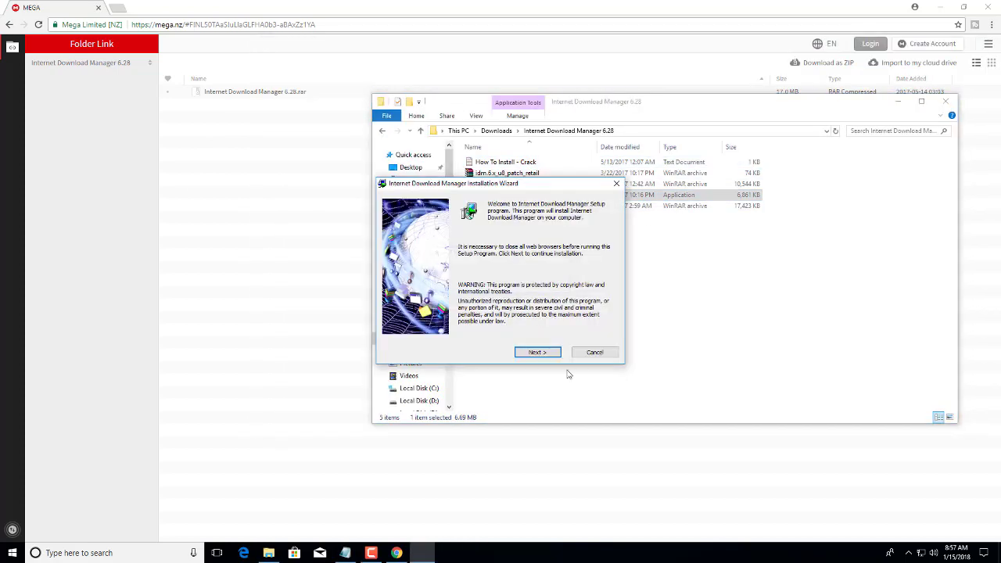
left_click(536, 352)
left_click(536, 331)
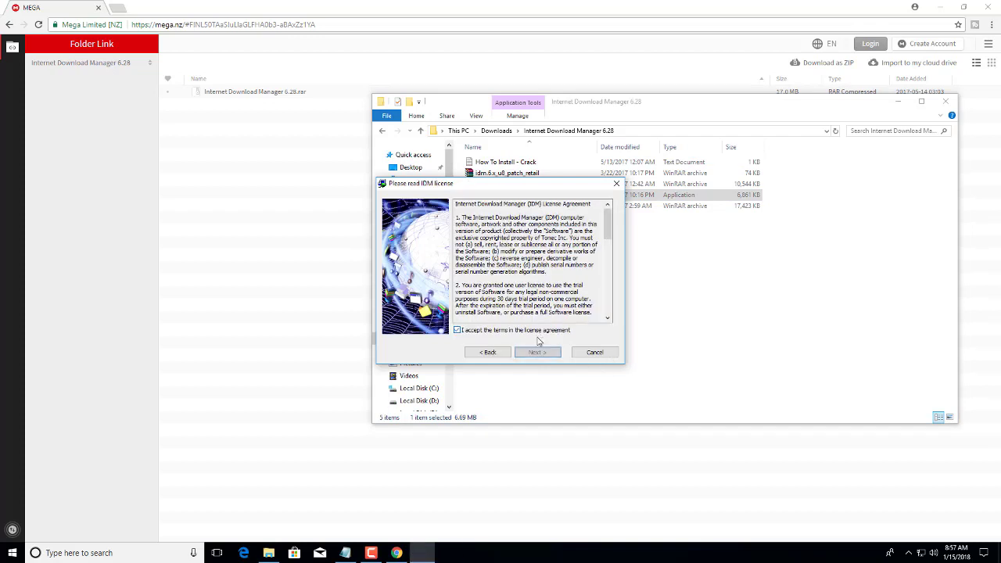
left_click(536, 352)
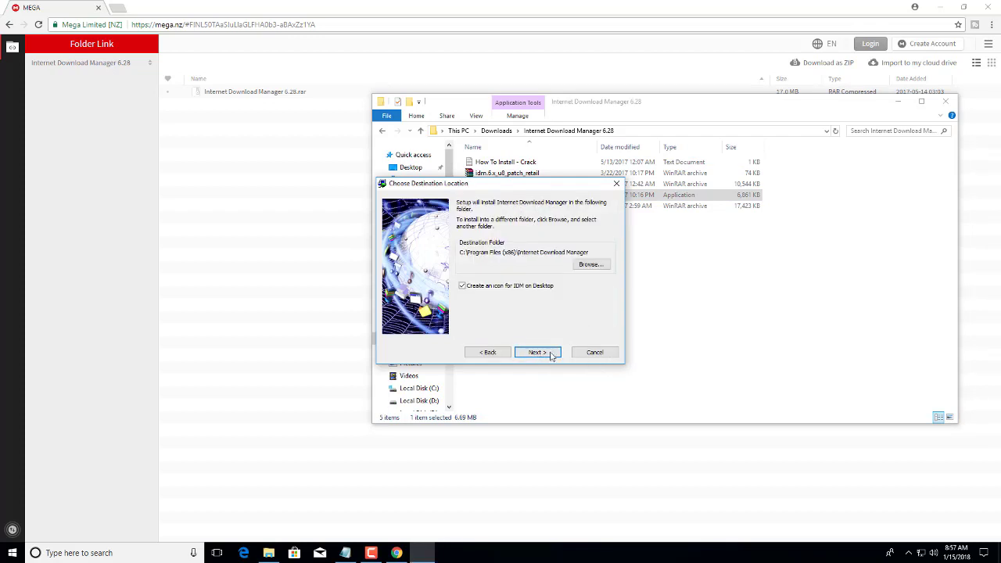
left_click(548, 356)
left_click(552, 352)
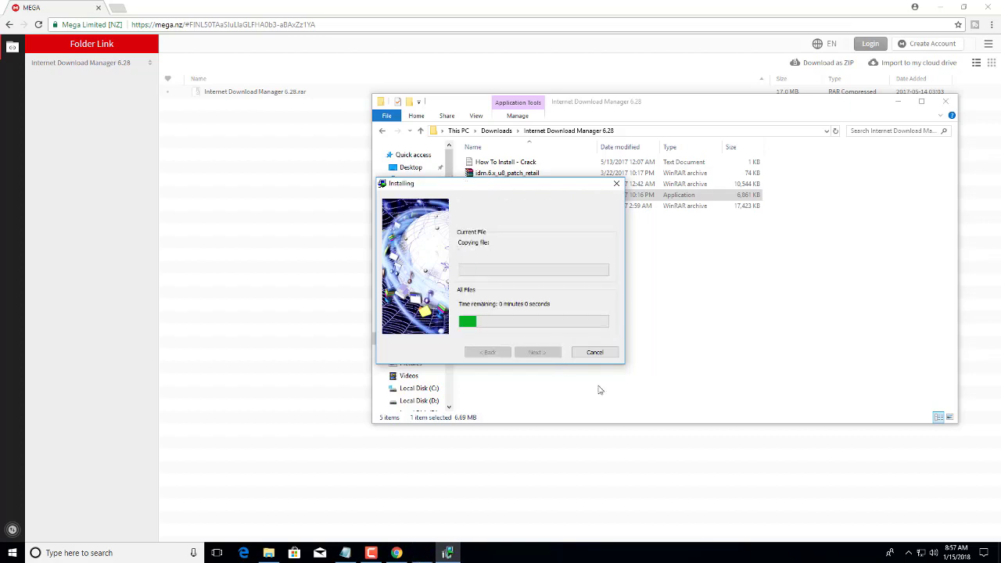
left_click(538, 353)
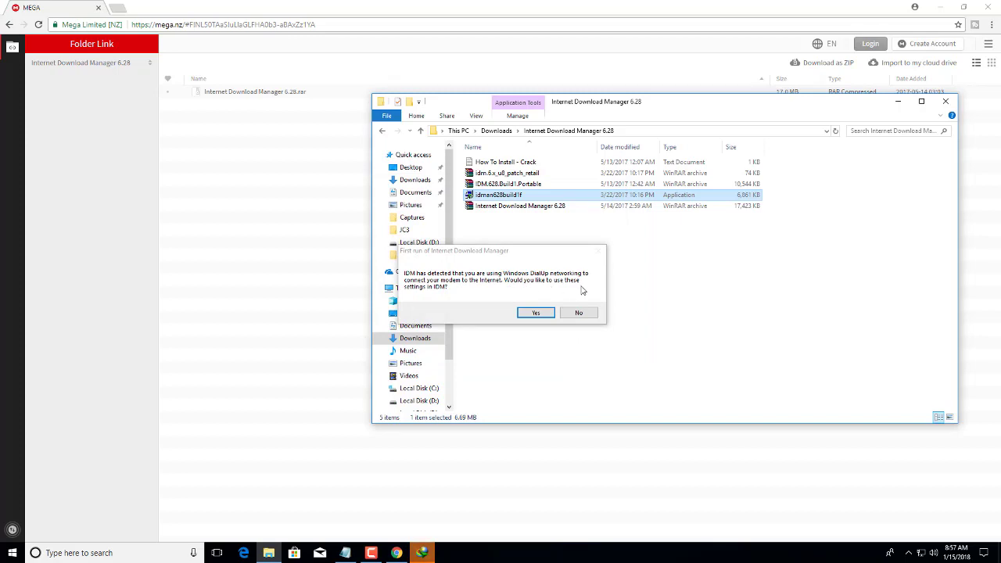
Step: Accept using the Windows dial-up settings in IDM, close the configuration and Chrome integration windows, and cancel the registration form
left_click(538, 314)
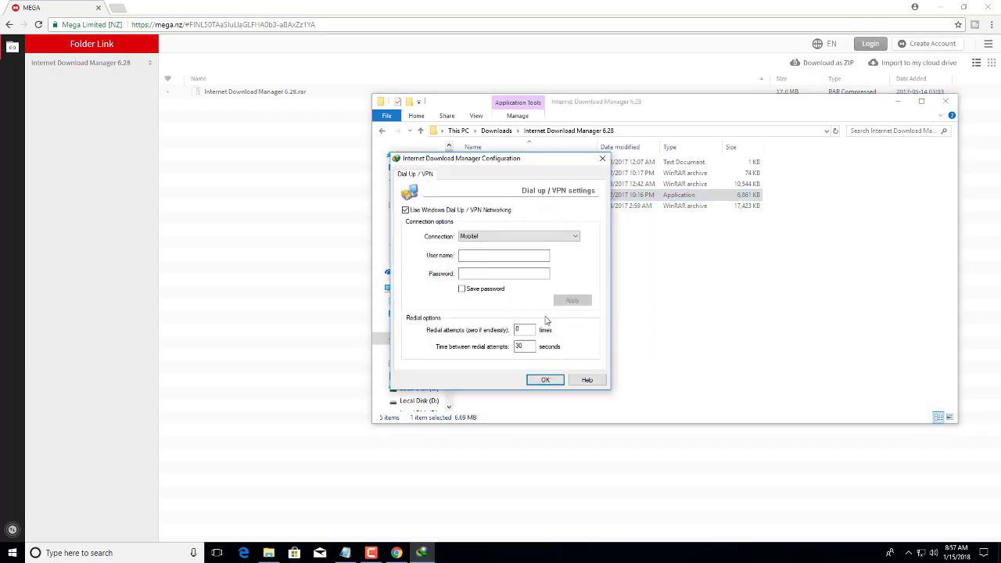
left_click(603, 159)
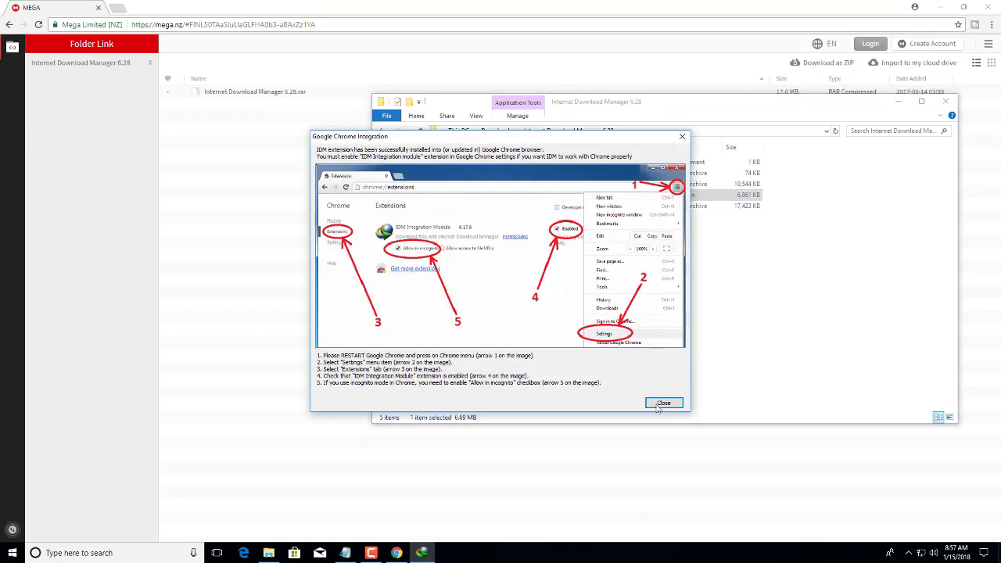
left_click(660, 405)
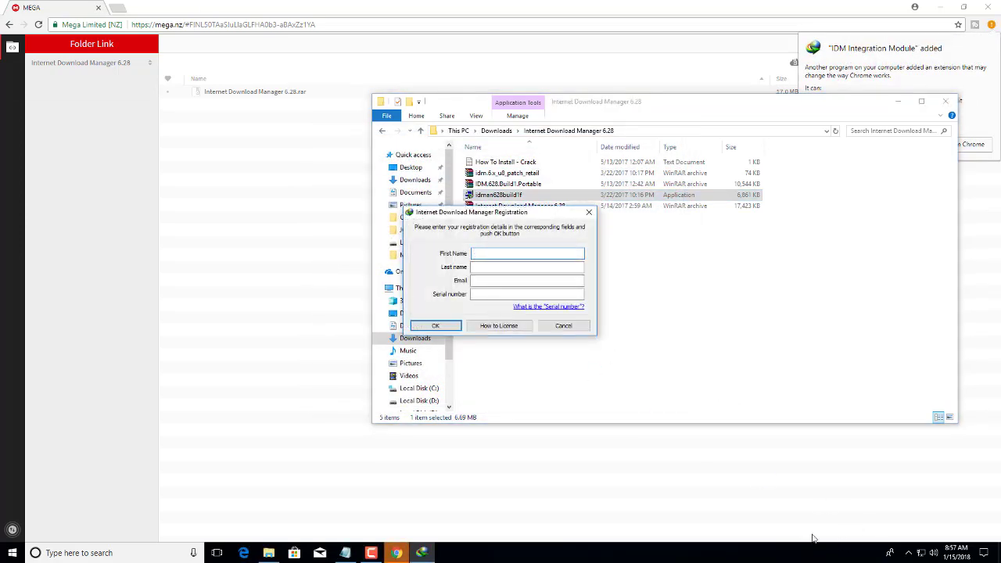
left_click(563, 326)
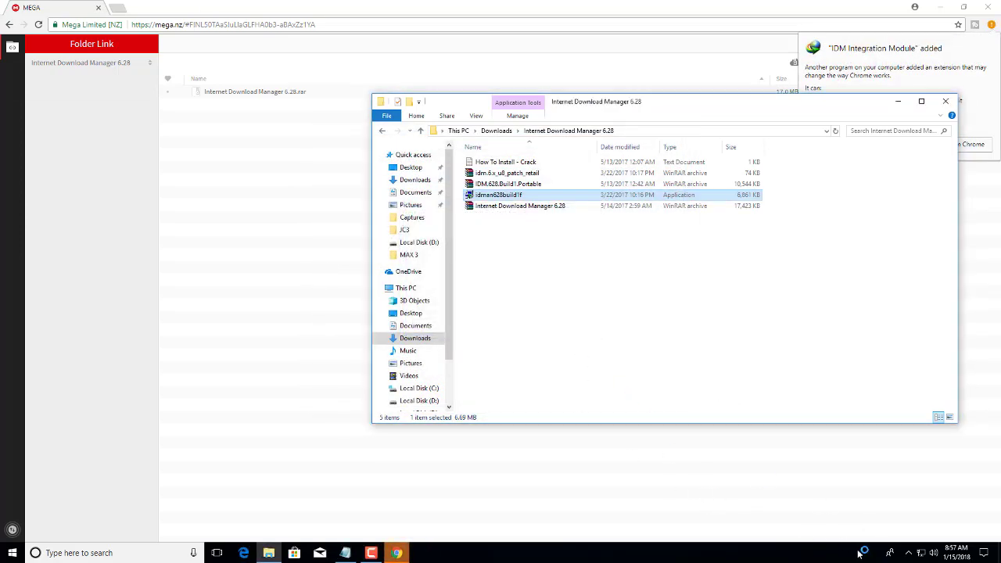
left_click(576, 329)
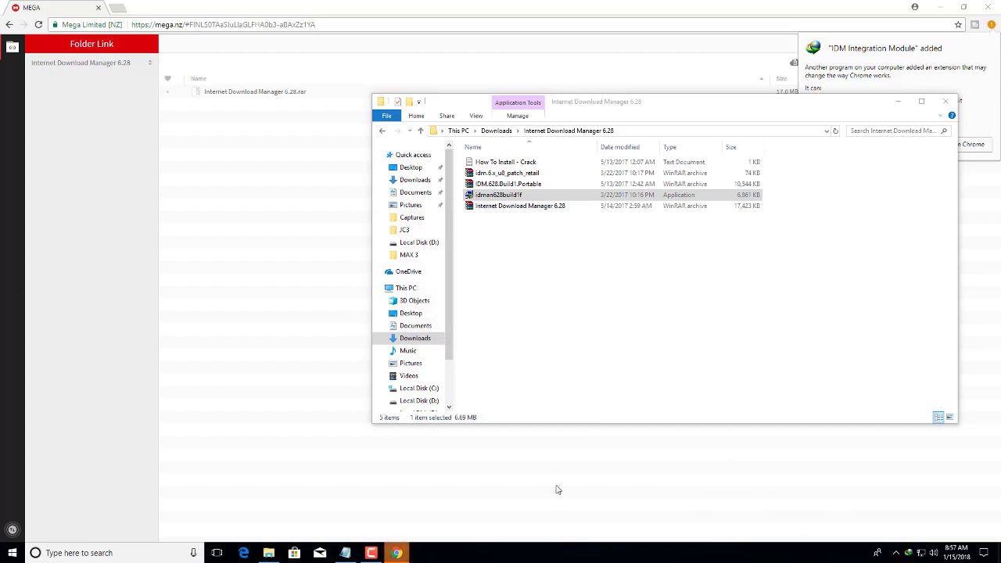
Step: Exit the running Internet Download Manager and check the hidden background programs
right_click(909, 553)
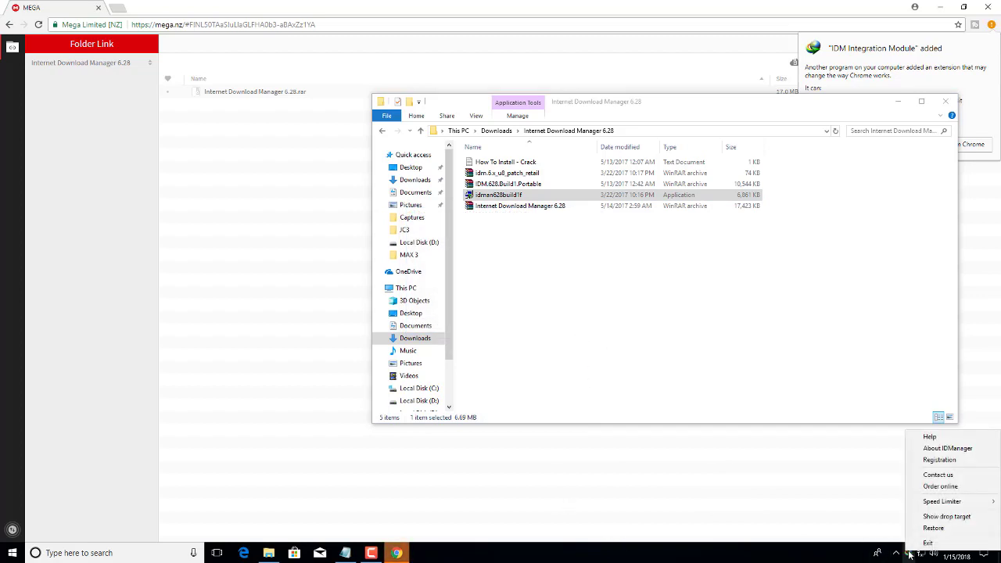
left_click(909, 554)
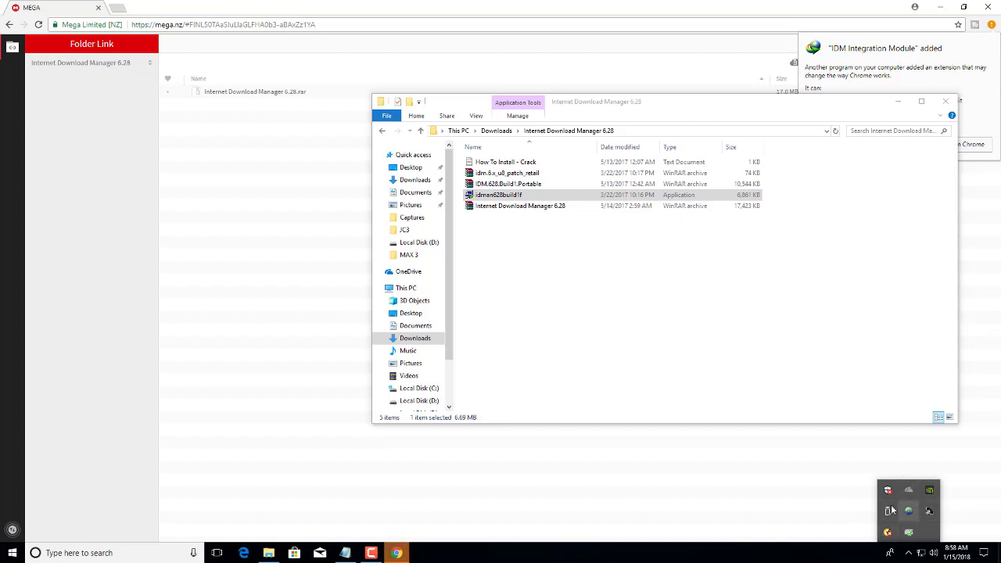
left_click(577, 317)
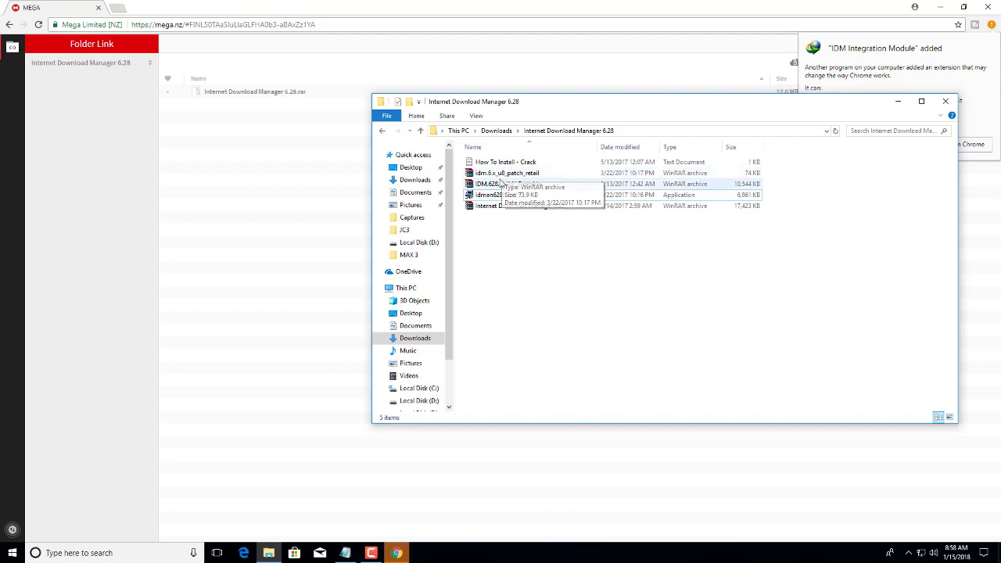
Step: Extract the idm.6.x_u8_patch_retail and IDM.628.Build1.Portable archives in place inside the Internet Download Manager 6.28 folder
right_click(502, 177)
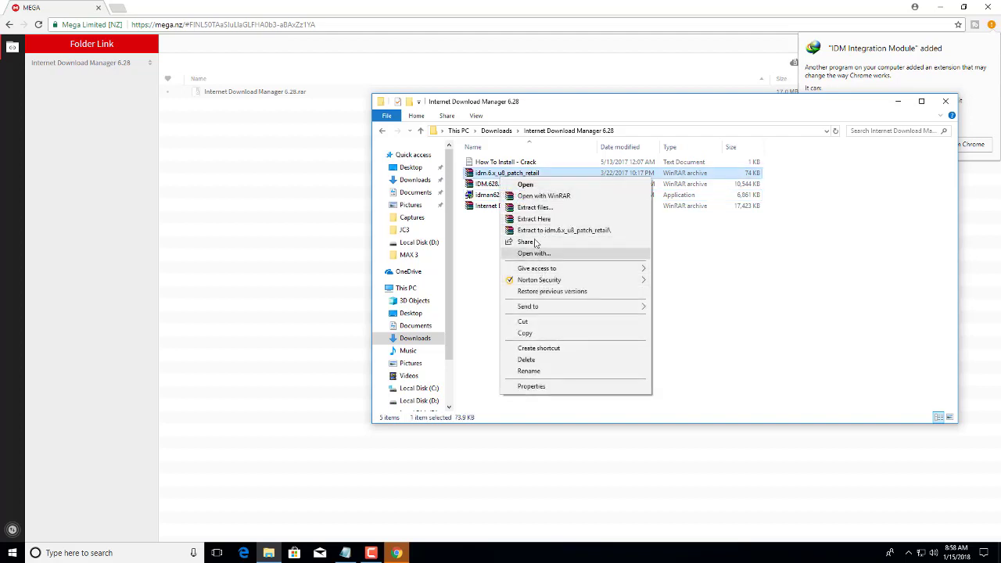
left_click(534, 219)
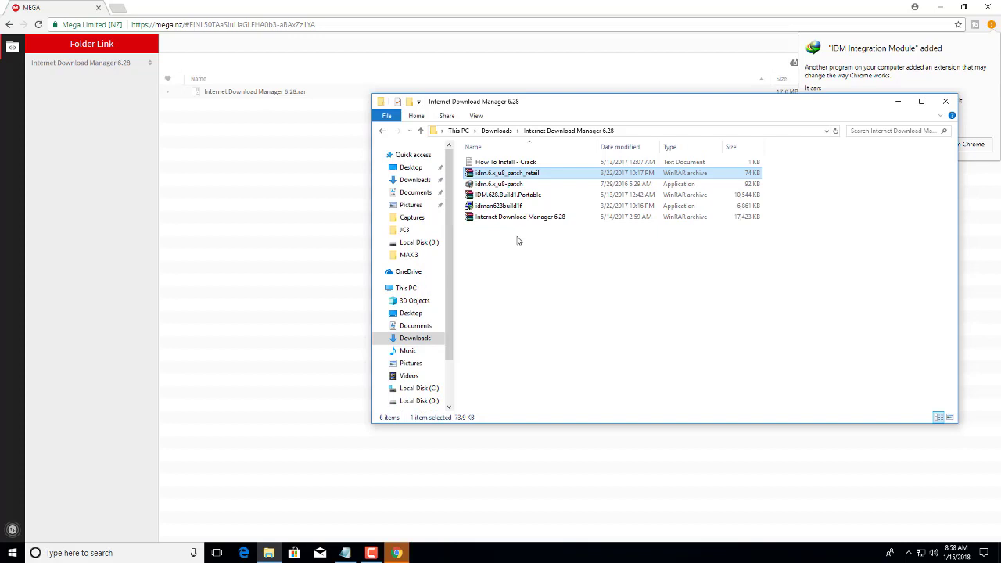
right_click(512, 197)
left_click(547, 239)
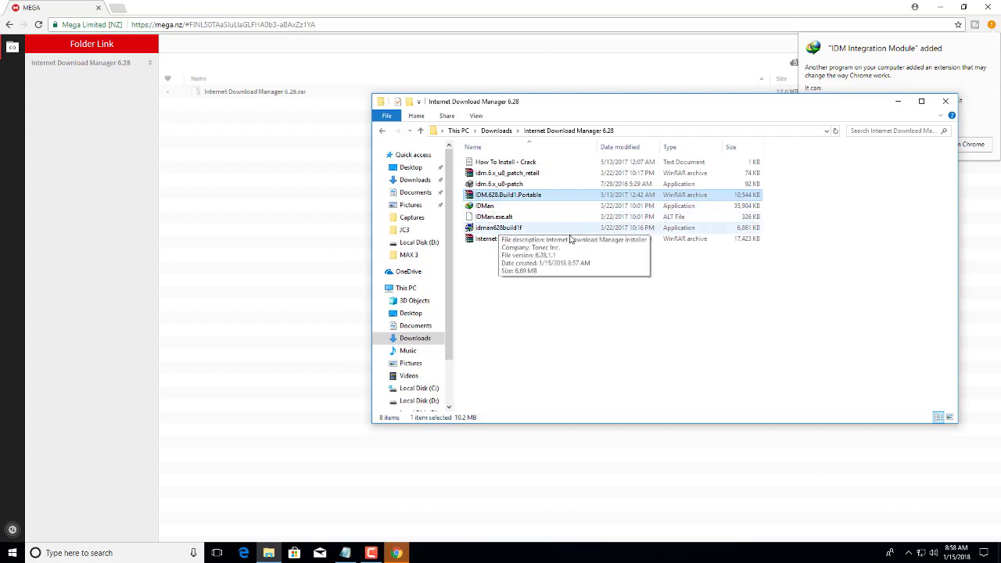
left_click(508, 239)
right_click(503, 239)
left_click(474, 272)
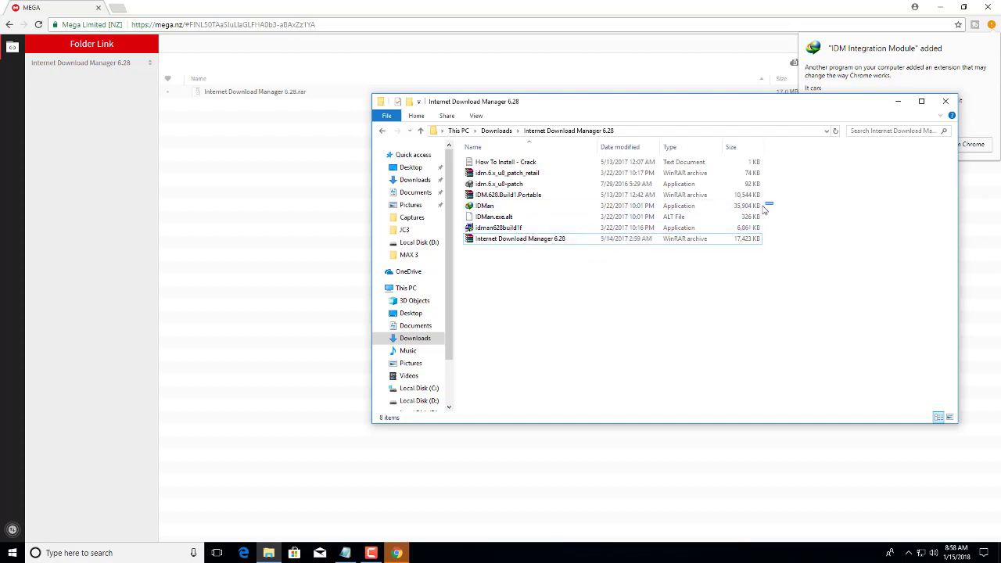
Step: Copy the extracted IDMan application and IDMan.exe.alt file from the Internet Download Manager 6.28 folder
left_click_drag(765, 209, 725, 223)
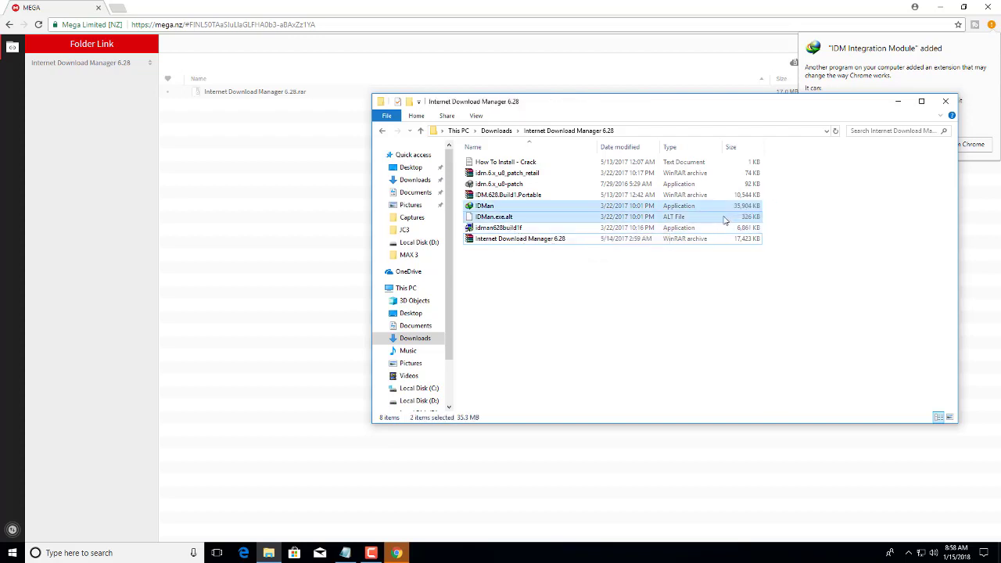
right_click(520, 205)
left_click(545, 327)
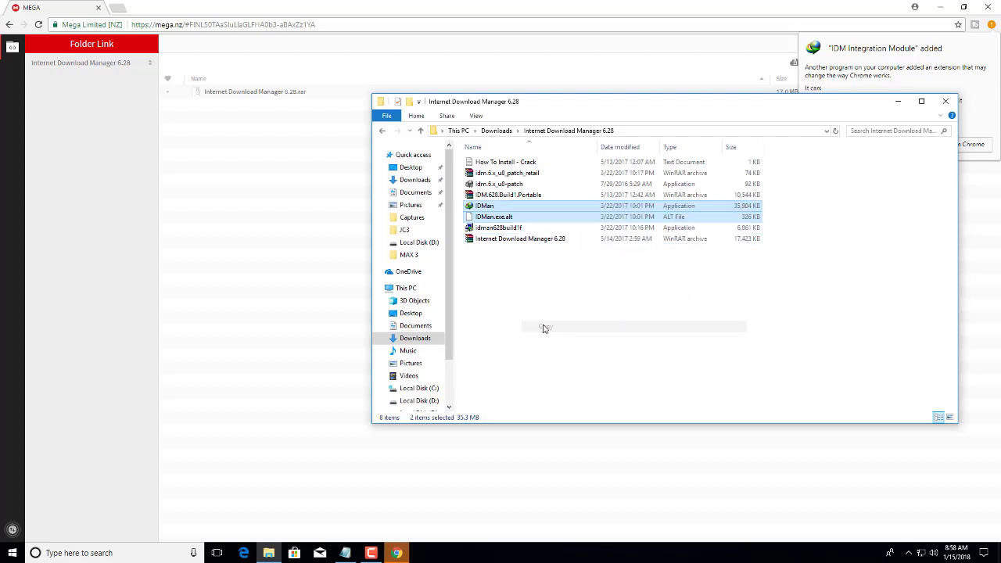
Step: Minimize the folder and browser windows and open the file location of the Internet Download Manager desktop shortcut
left_click(899, 105)
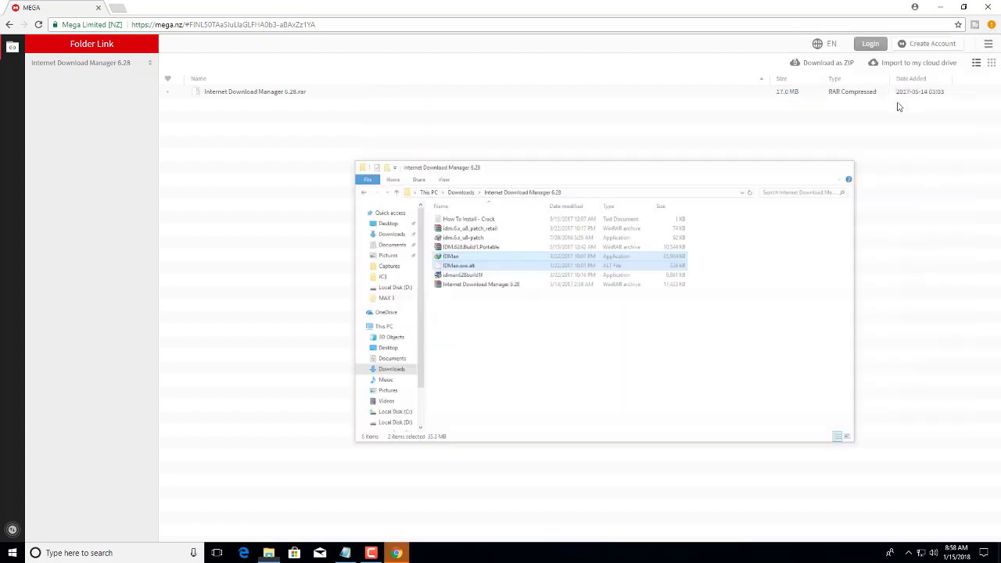
left_click(939, 7)
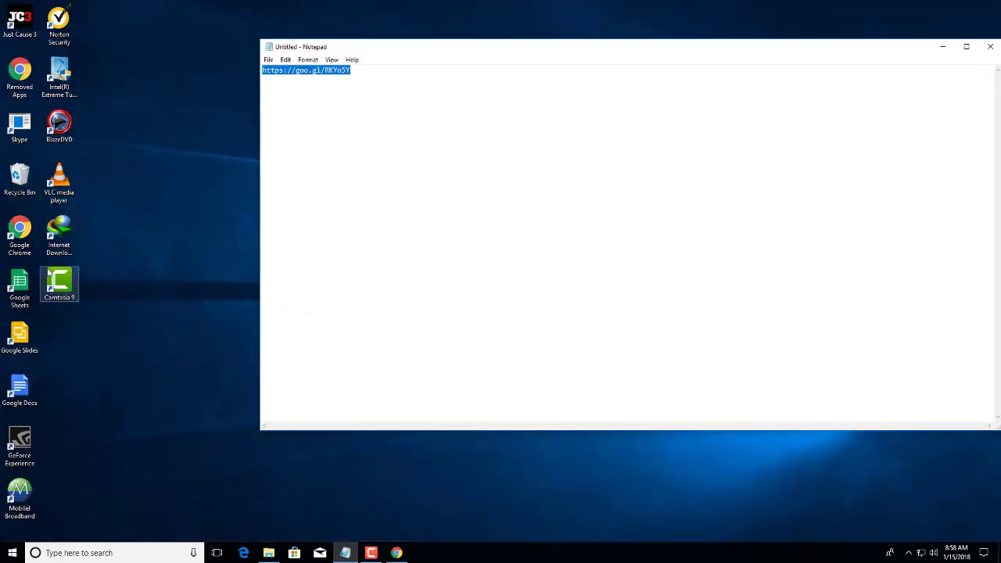
right_click(53, 242)
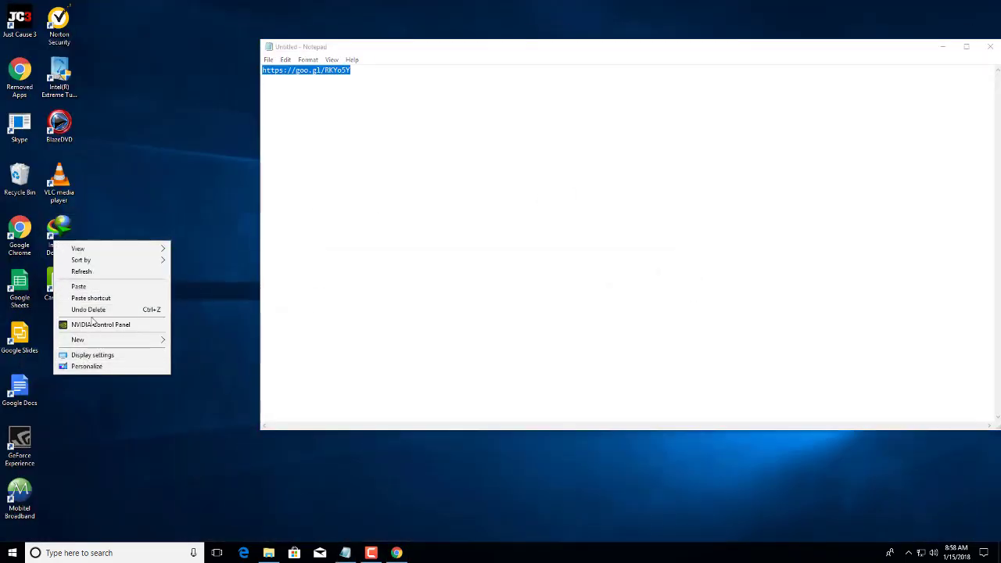
right_click(61, 224)
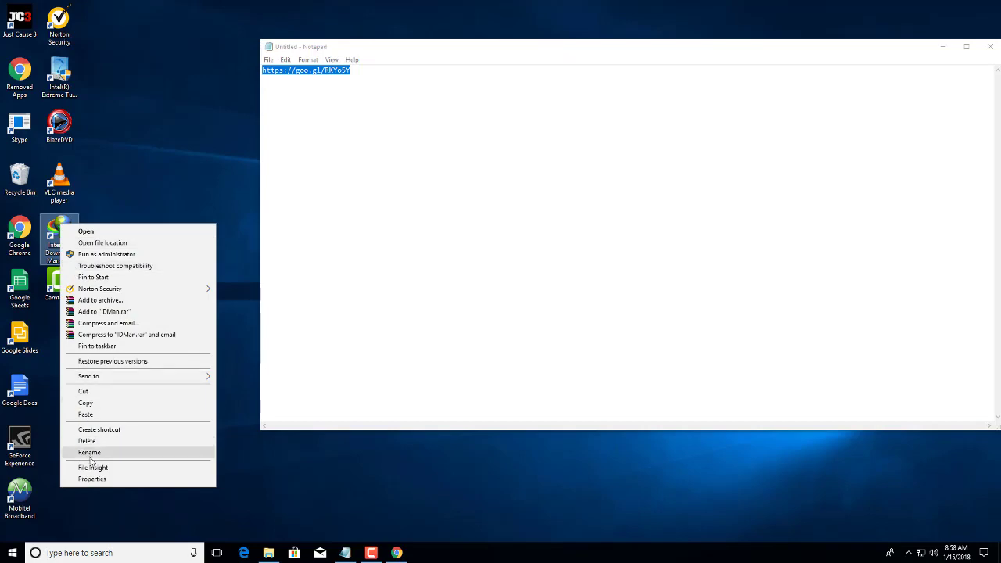
left_click(110, 242)
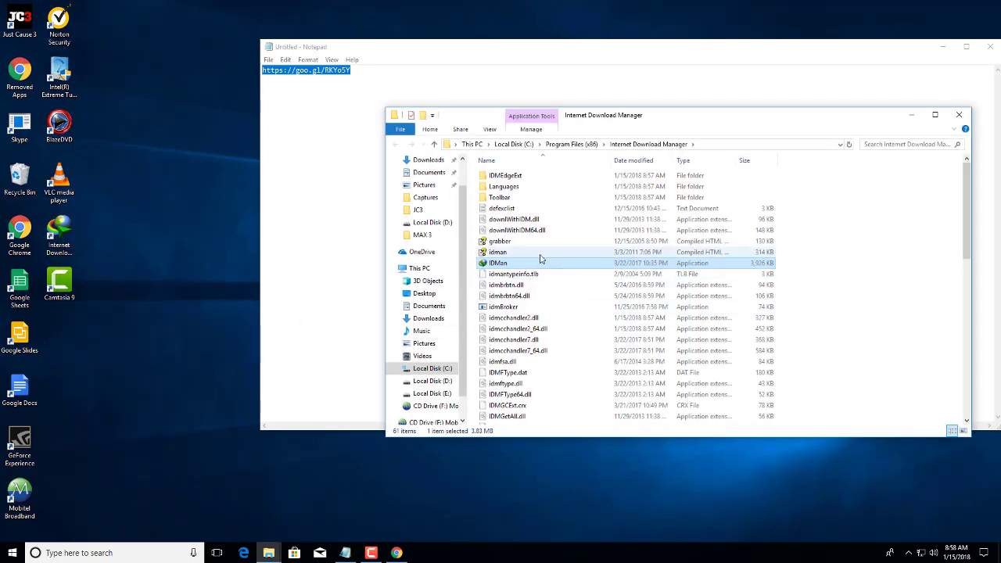
Step: Paste the copied files into the Internet Download Manager program folder, replacing IDMan.exe with administrator permission, and close the folder
left_click(875, 255)
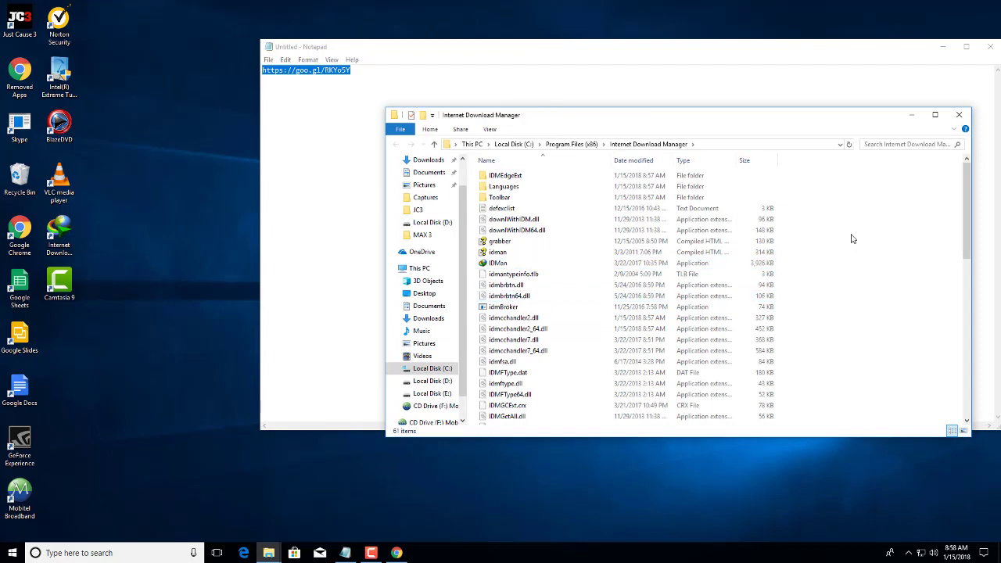
right_click(853, 233)
left_click(868, 306)
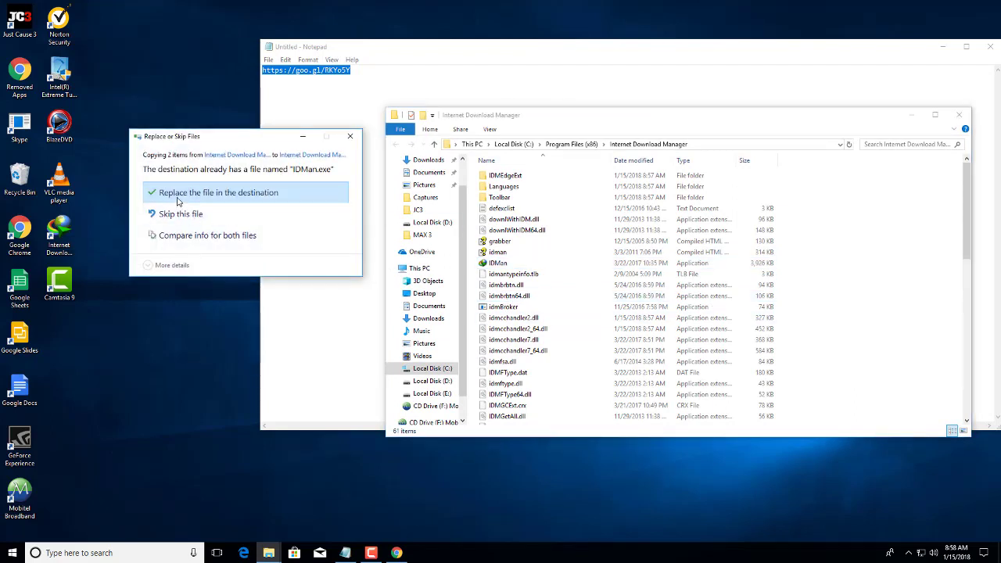
left_click(177, 200)
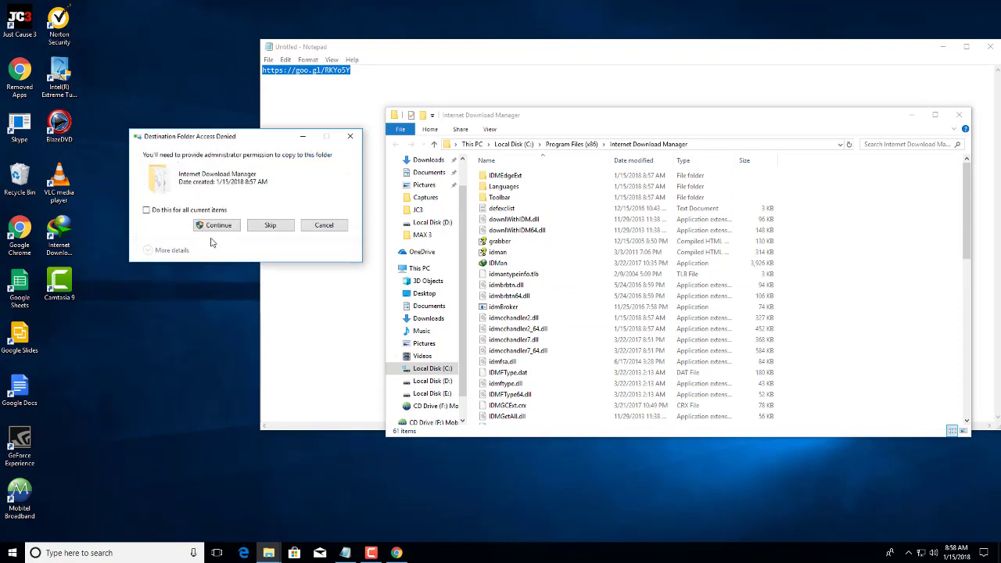
left_click(222, 229)
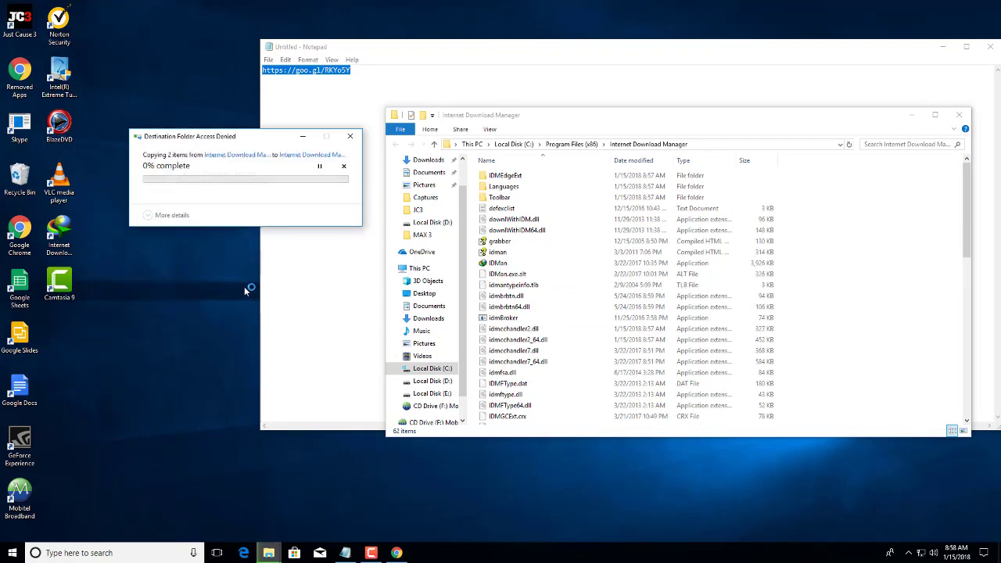
left_click(220, 226)
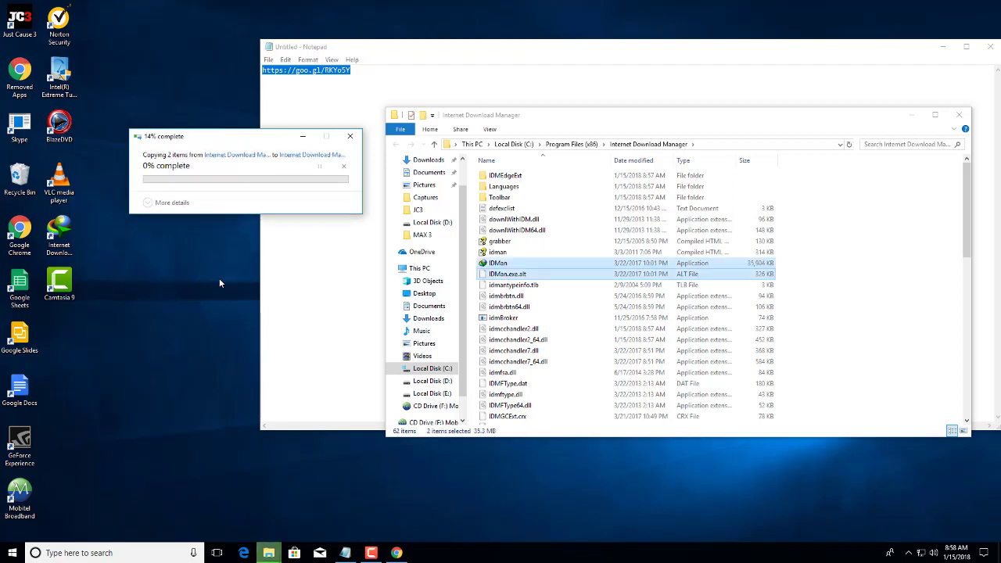
left_click(911, 287)
left_click(959, 116)
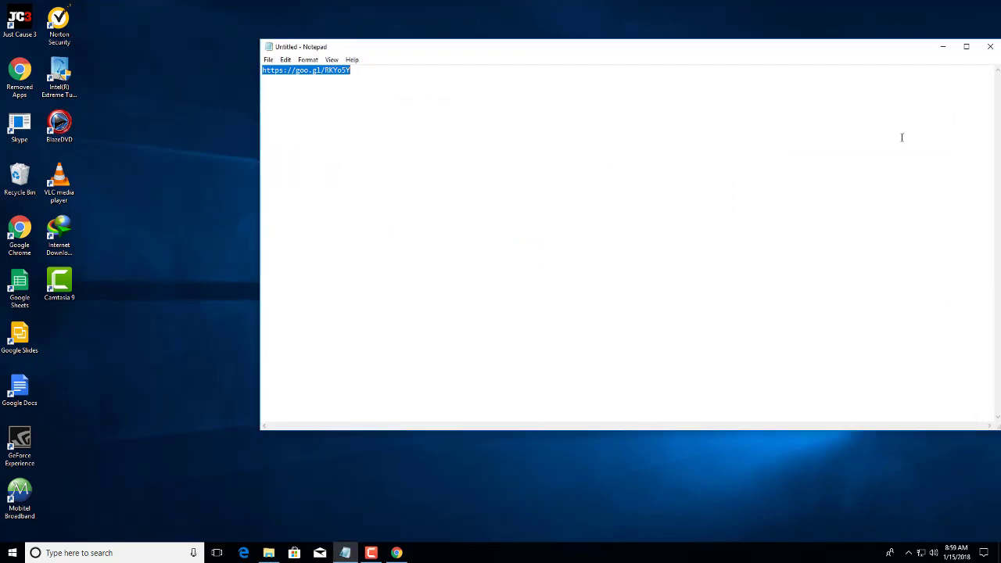
Step: Run idm.6.x_u8-patch from the Internet Download Manager 6.28 folder and apply the patch with Make Backup enabled
left_click(267, 553)
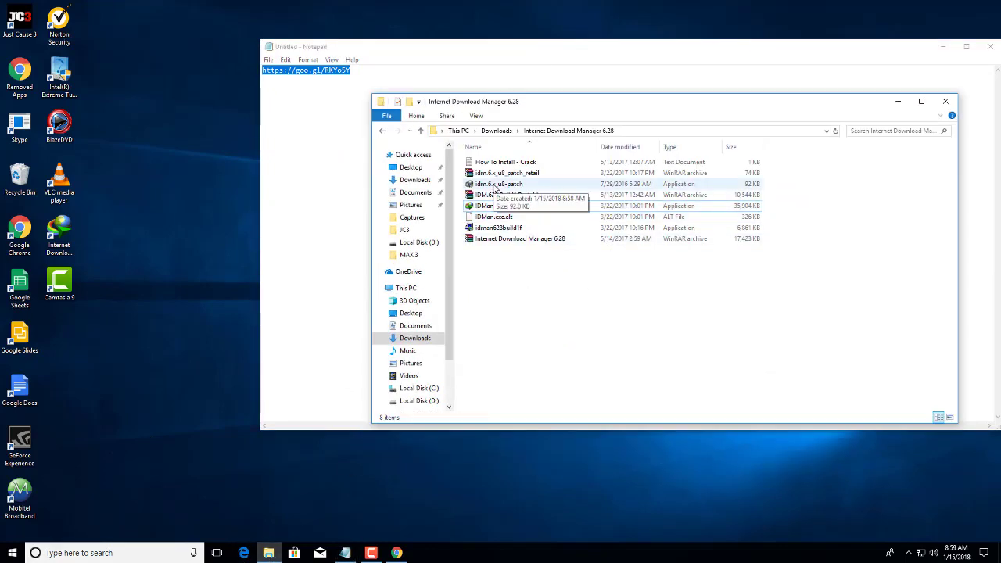
left_click(494, 185)
left_click(494, 186)
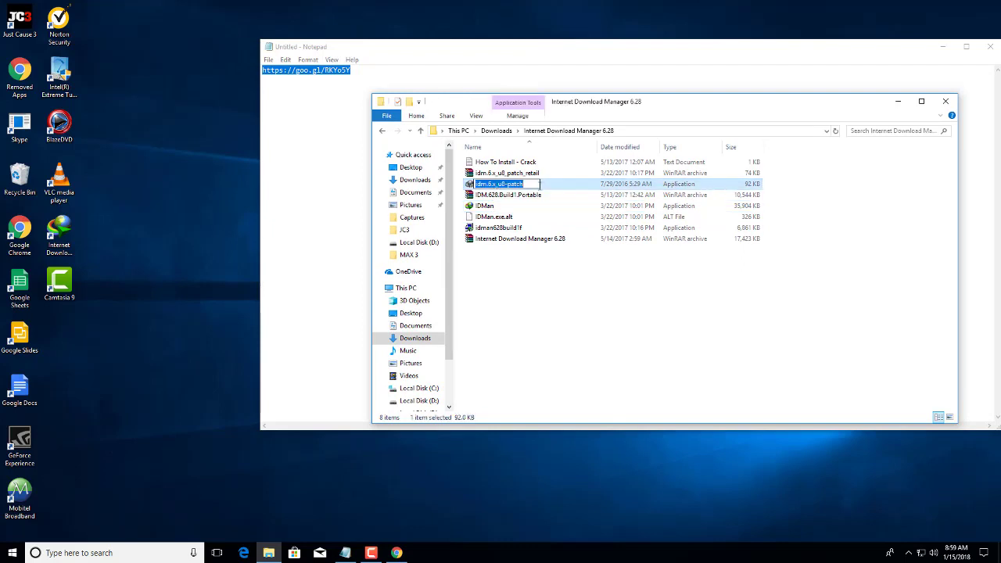
double_click(544, 184)
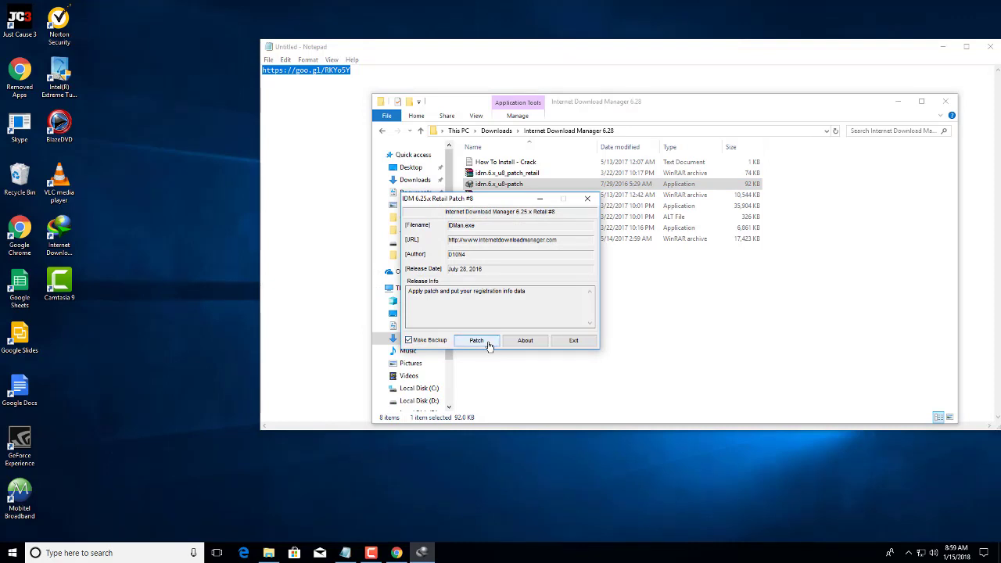
left_click(491, 344)
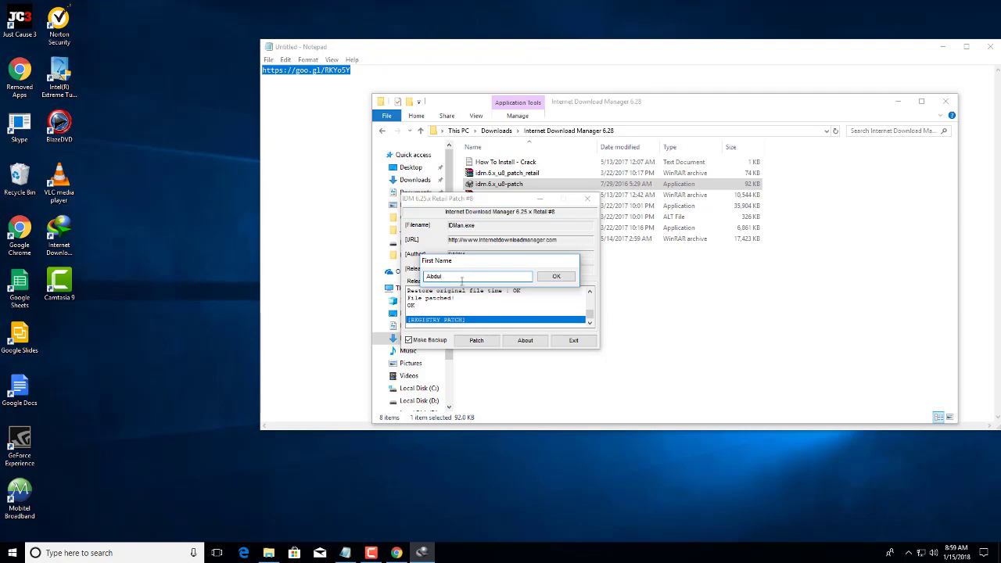
Step: Enter the first name and last name for the patch's registration data and exit the patcher
left_click(540, 280)
type("Malik")
left_click(572, 277)
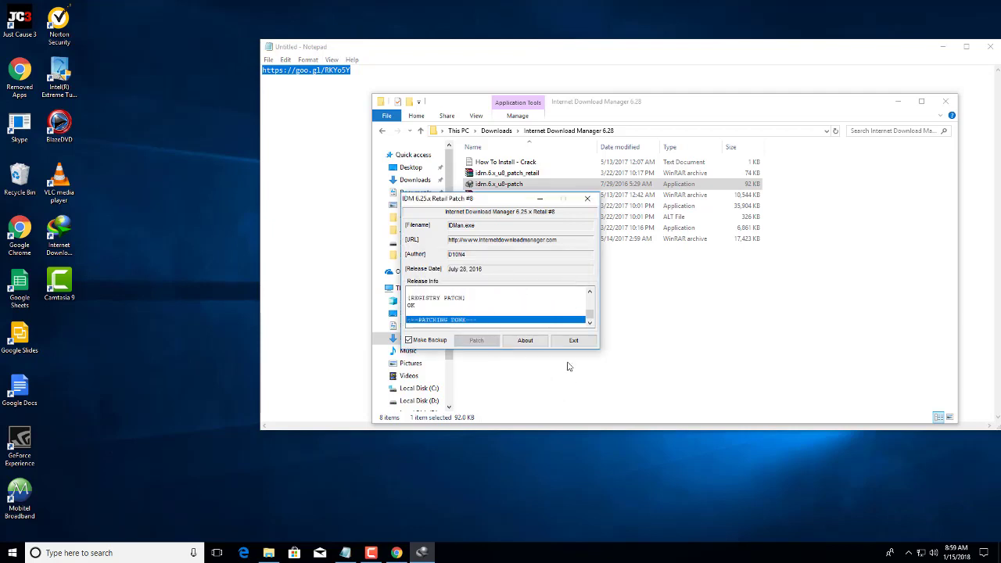
left_click(574, 342)
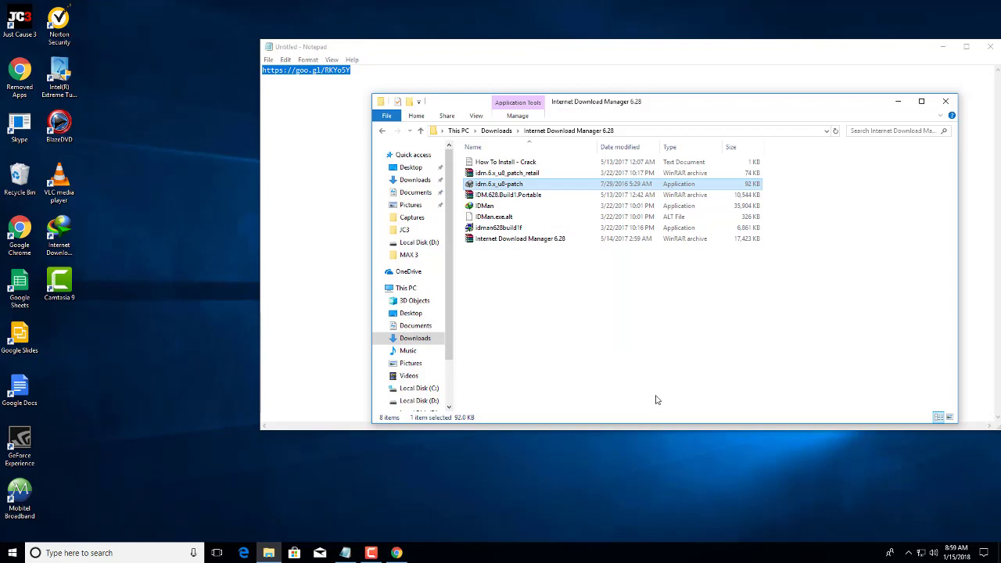
Step: Close the Internet Download Manager 6.28 folder, minimize the Notepad window and check the hidden background programs
left_click(945, 101)
left_click(943, 48)
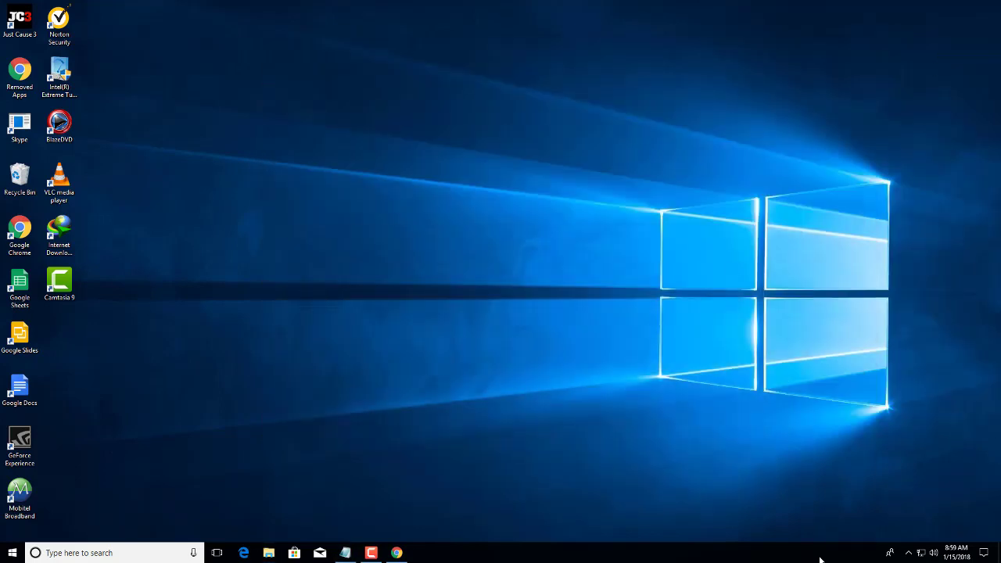
left_click(908, 553)
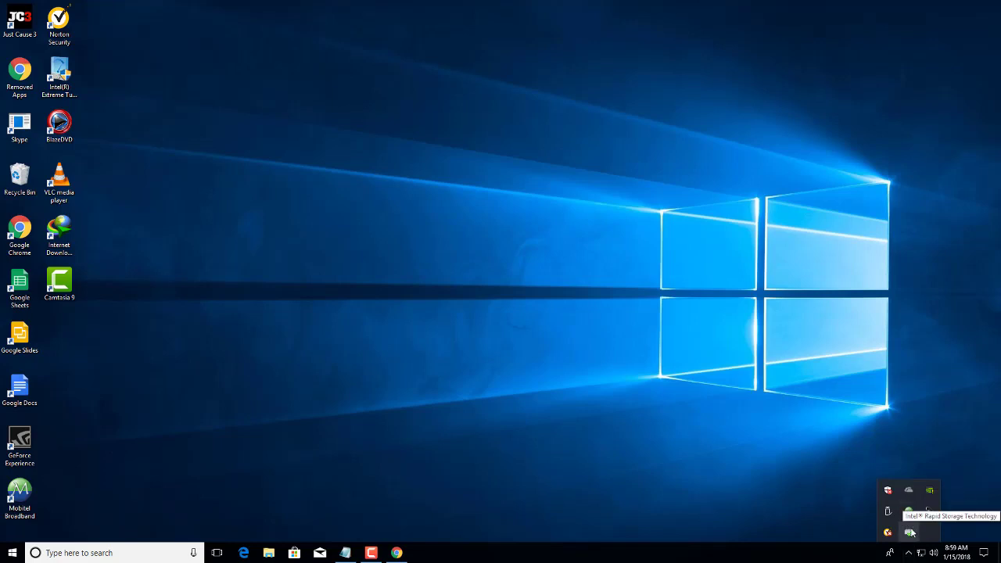
left_click(709, 509)
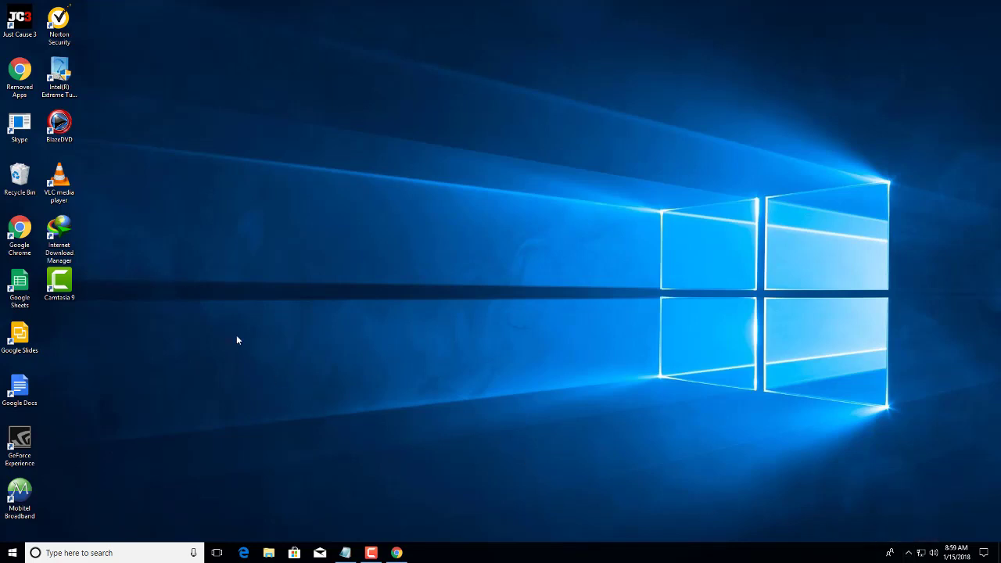
Step: Launch Internet Download Manager from the desktop, check its registration options, view the main window maximized and close it
double_click(73, 237)
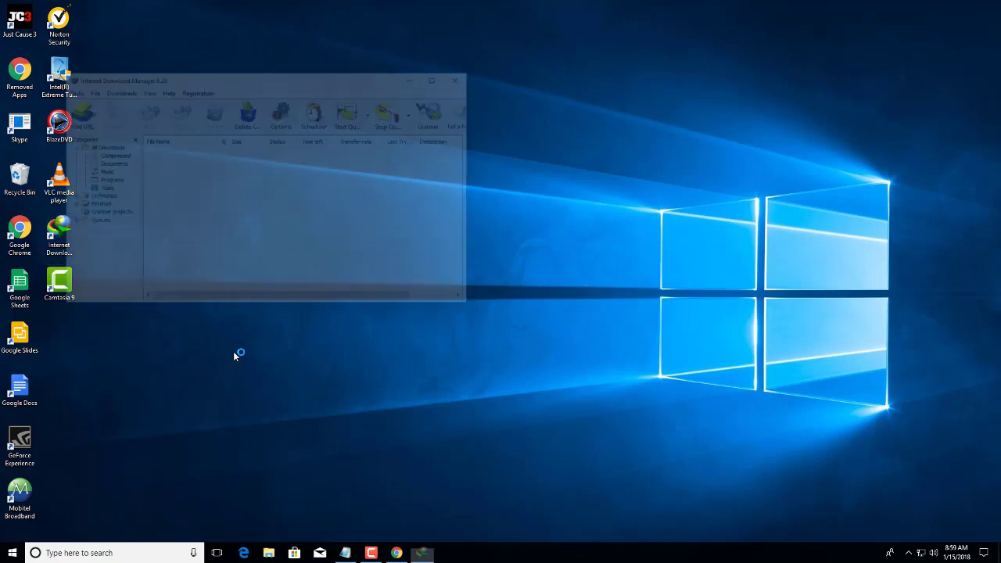
left_click(196, 90)
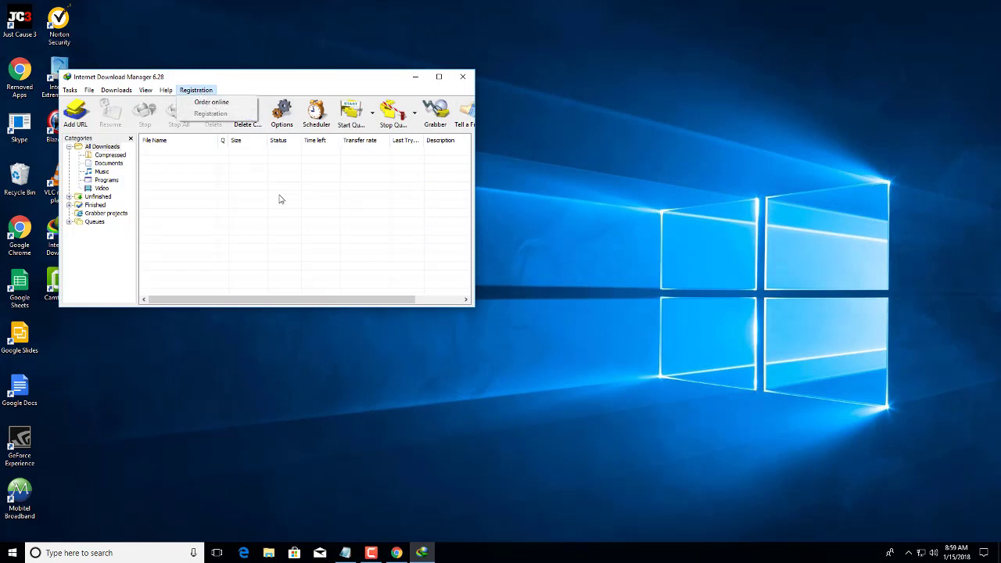
left_click(319, 82)
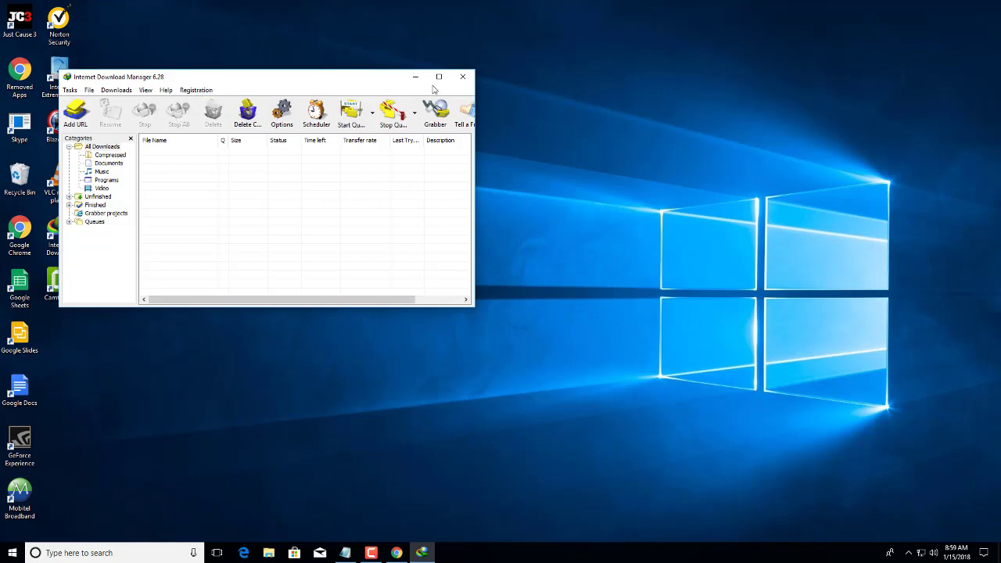
left_click(438, 77)
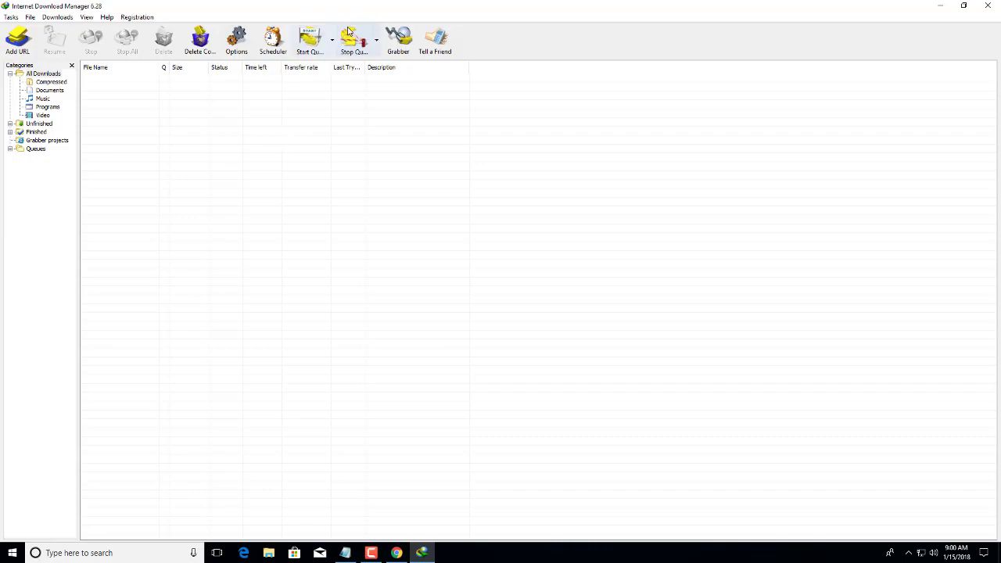
left_click(987, 6)
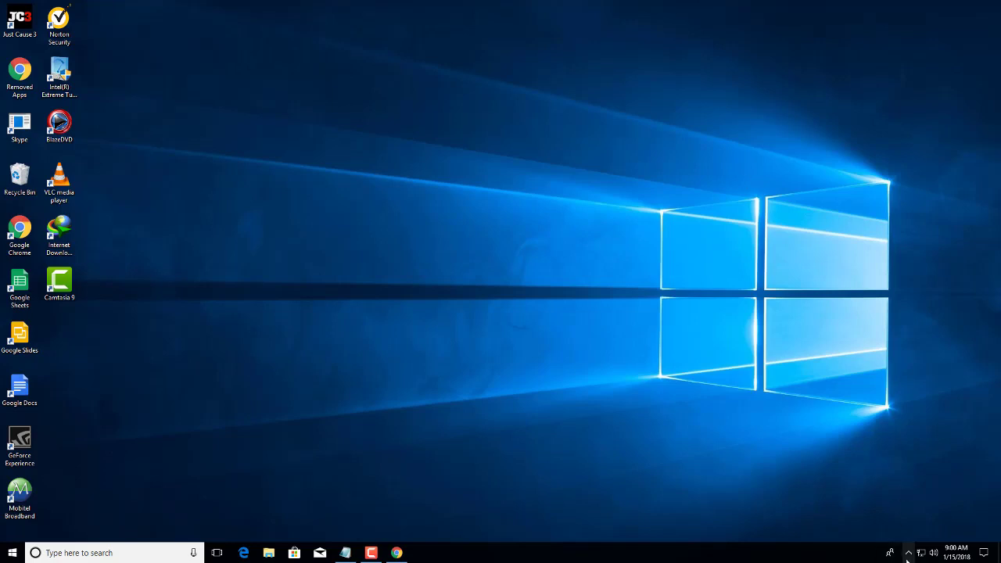
left_click(370, 553)
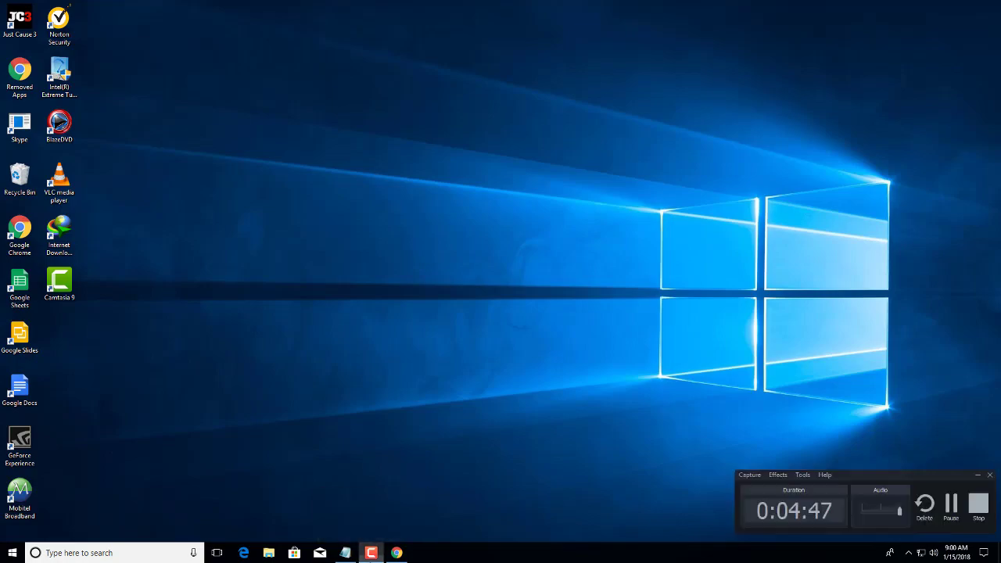